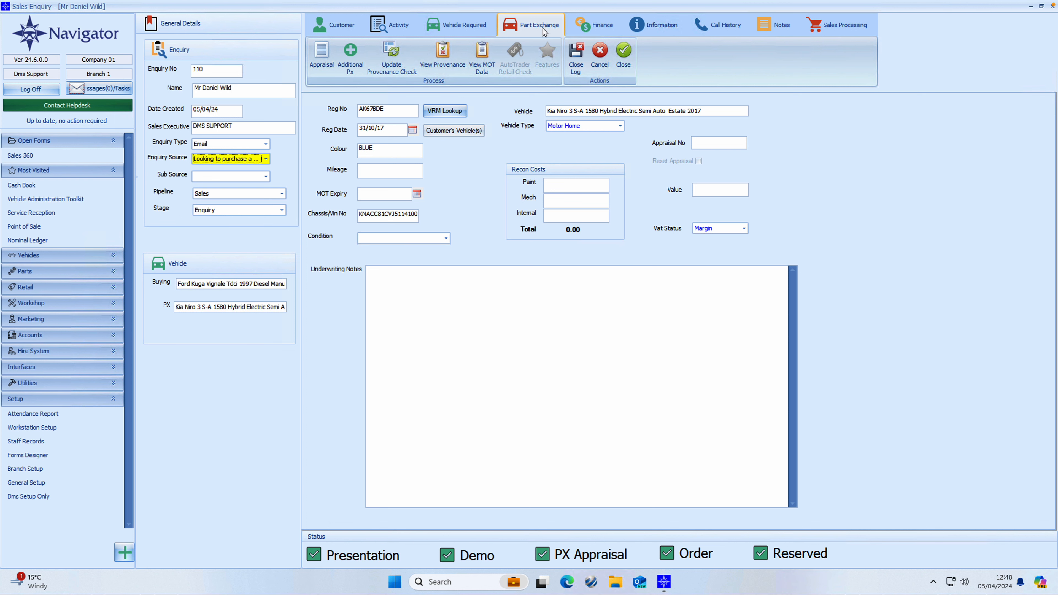
- Quote enquiry 110 on stock number 14.1, creating deal approval 184 for the Ford Kuga at 29,565.00
click(389, 27)
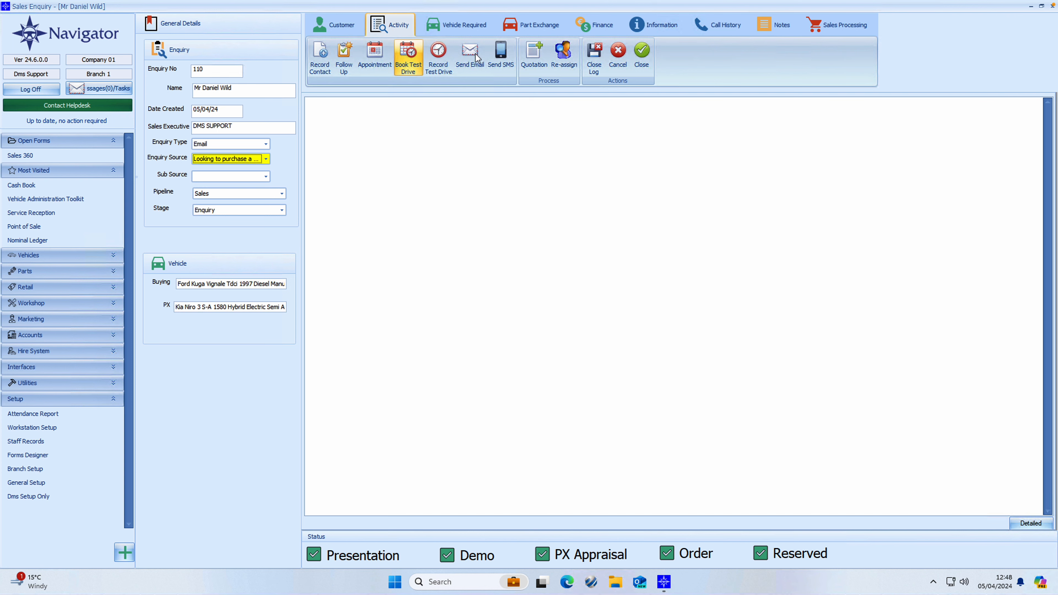
click(538, 58)
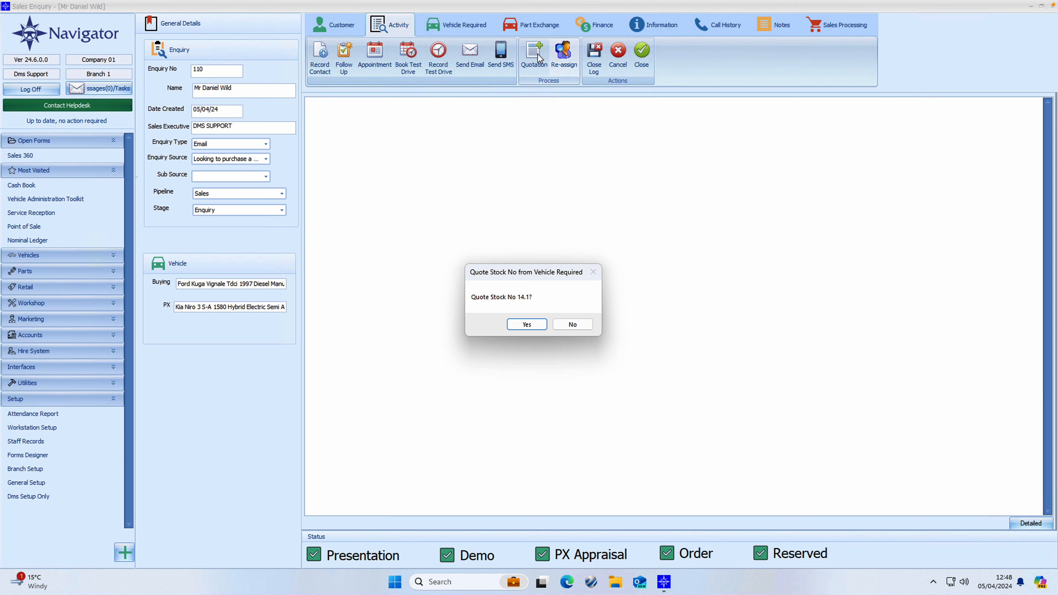
click(514, 325)
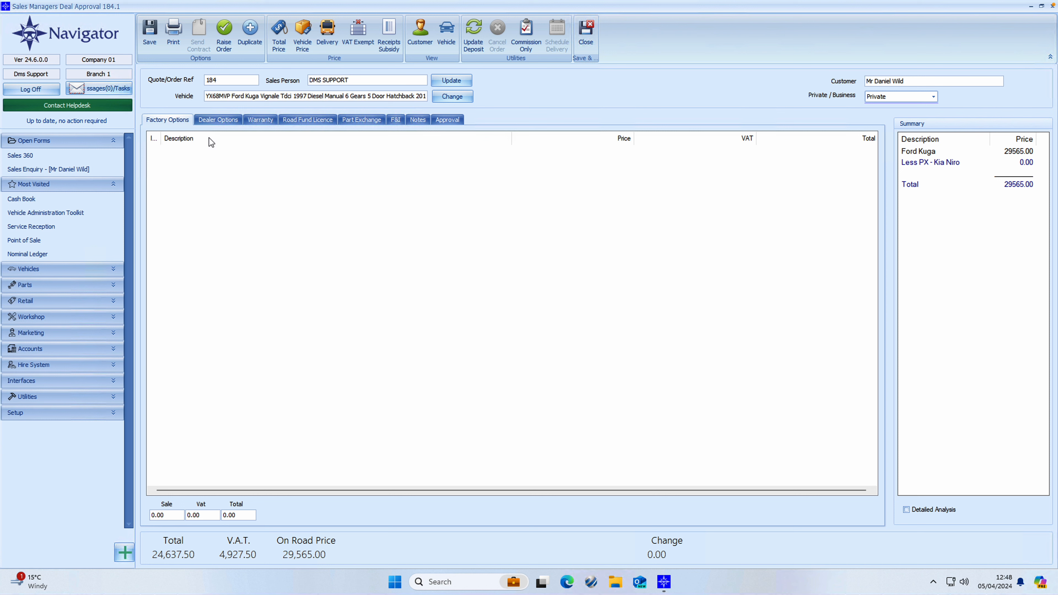
- Show the still-empty Dealer Options list on deal approval 184.1
click(216, 121)
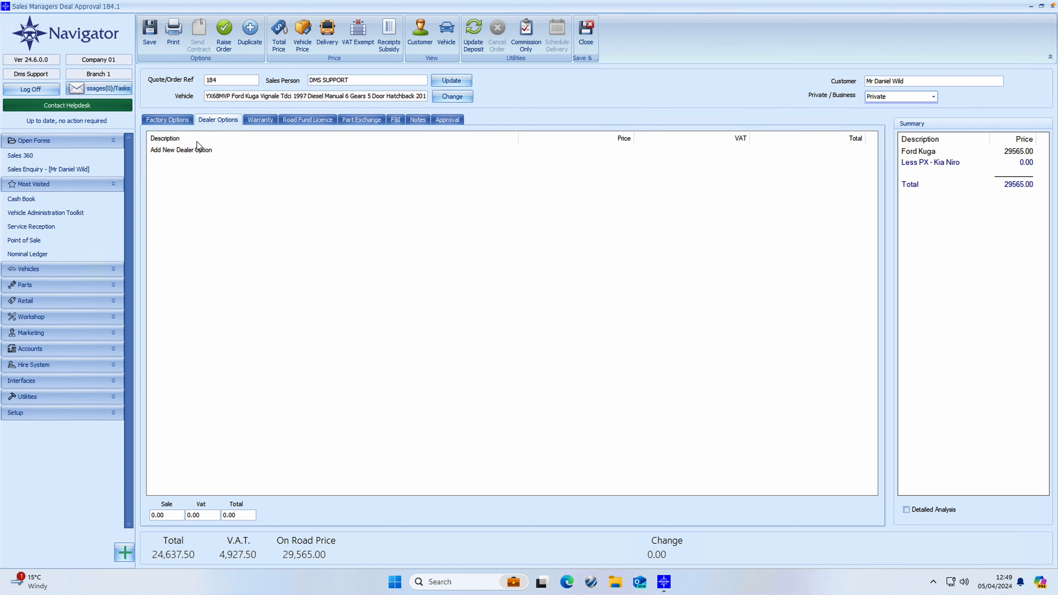
- Add Life Shine paint protection at 199.00, then bring up the Special Dealer Option form
double_click(183, 151)
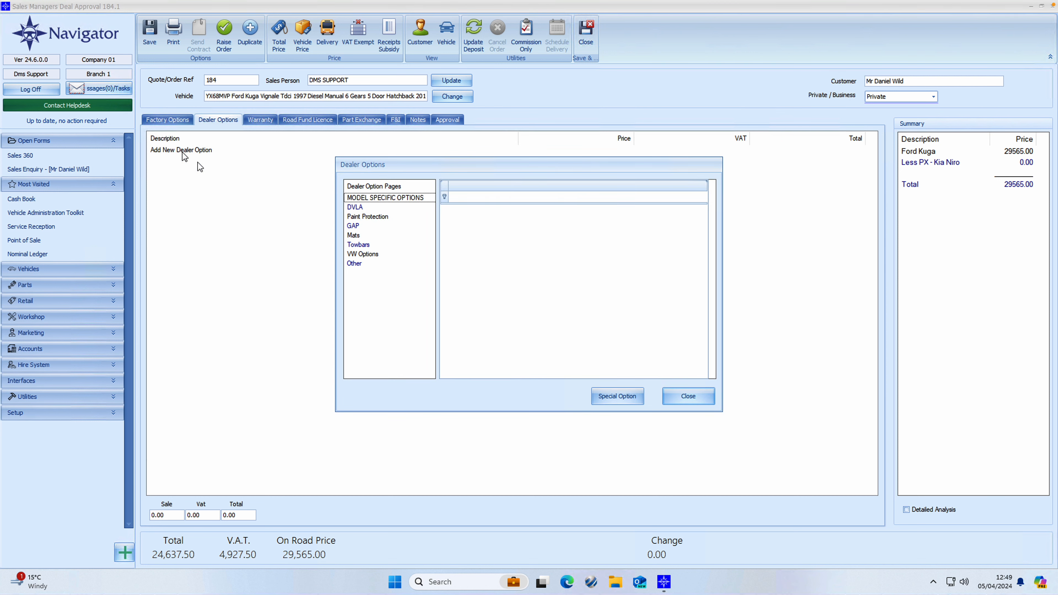
click(365, 219)
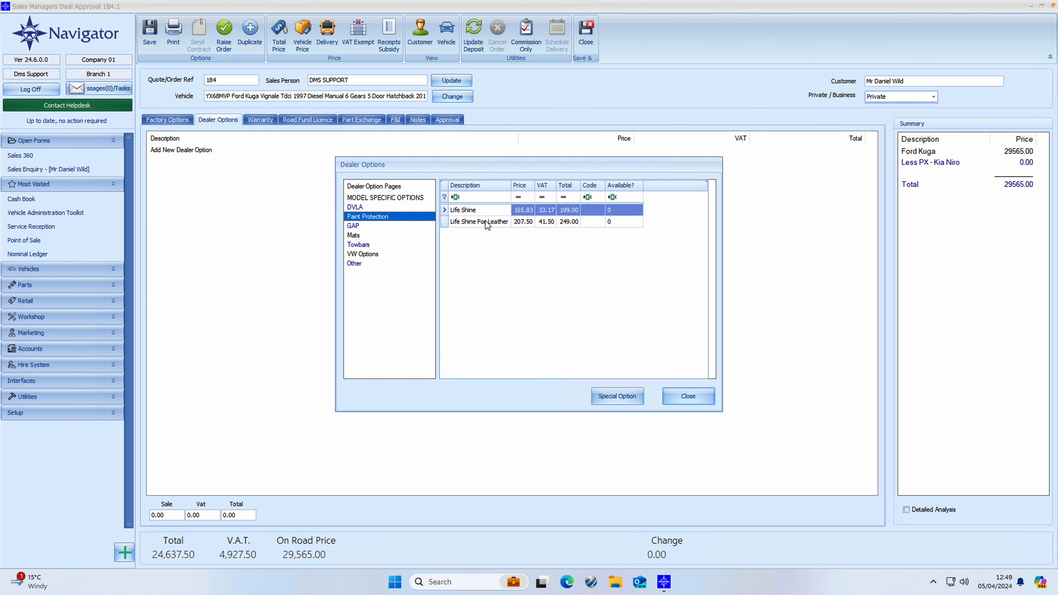
double_click(505, 210)
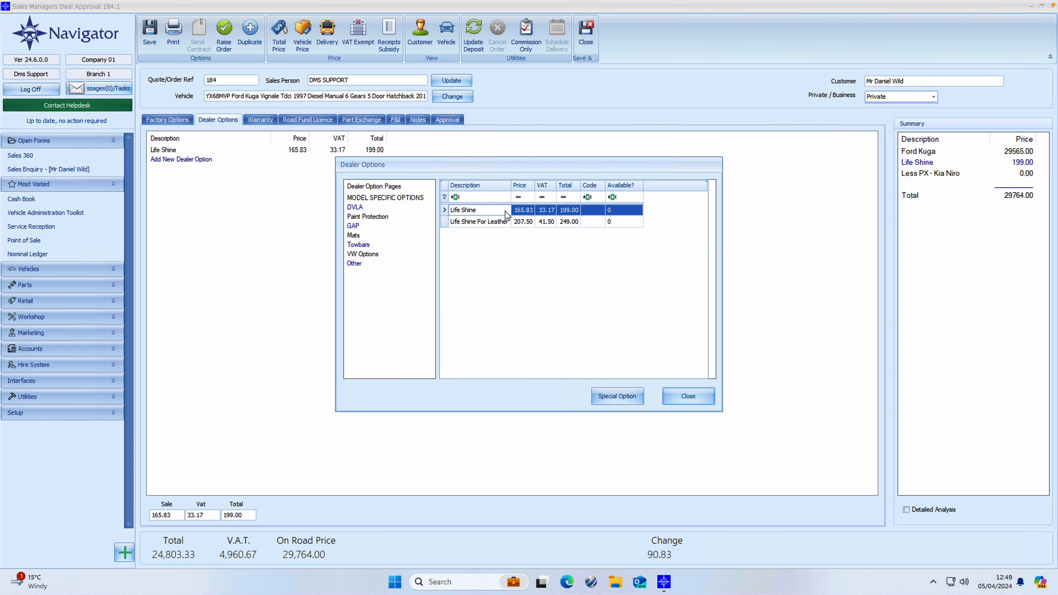
click(608, 395)
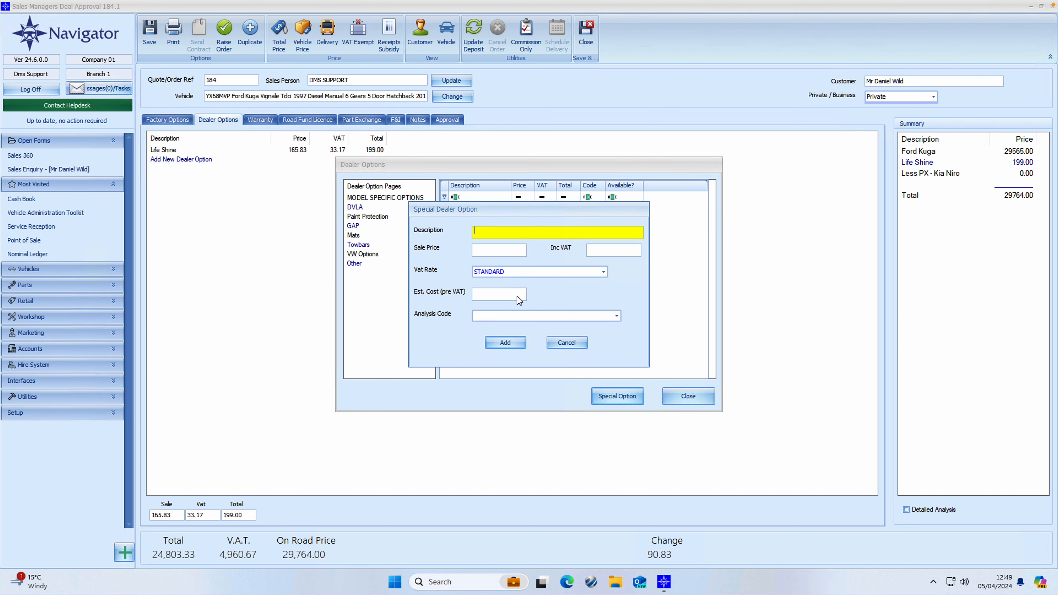
- Look through the special option's price, VAT rate and analysis code fields, then cancel without adding
click(487, 235)
click(486, 247)
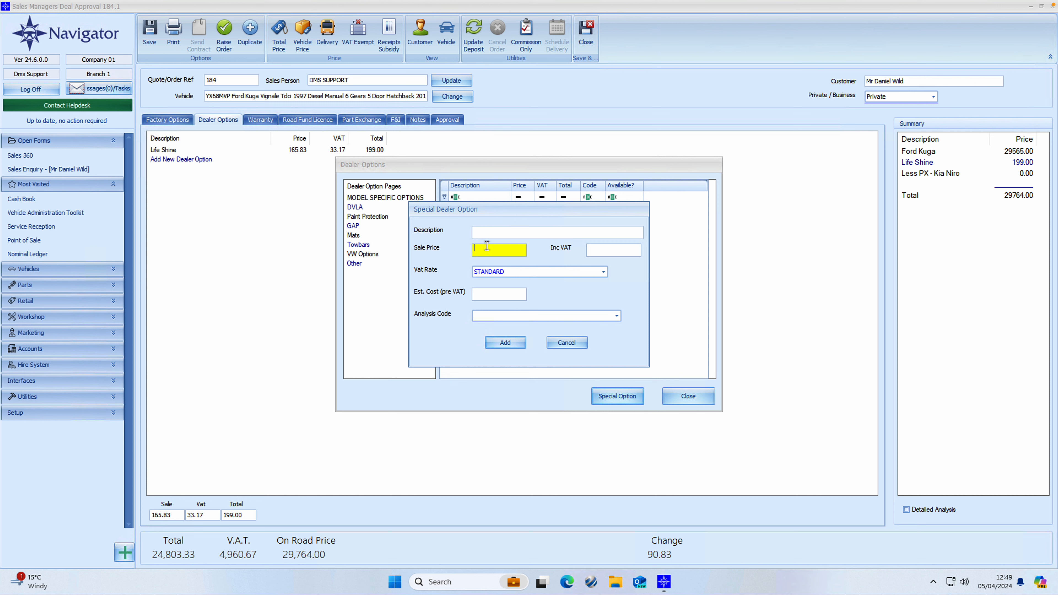
click(599, 249)
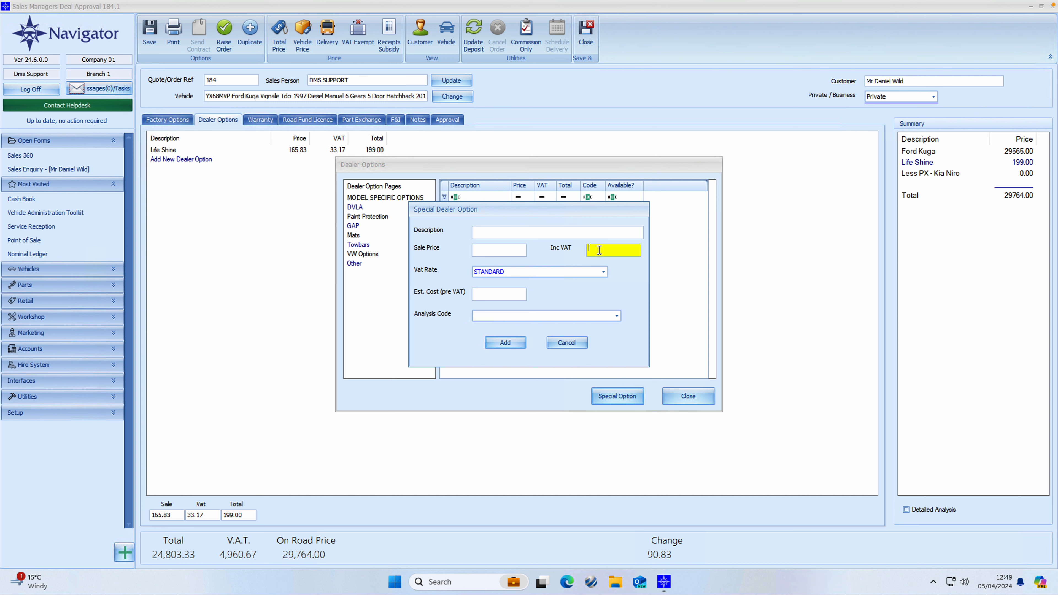
click(500, 294)
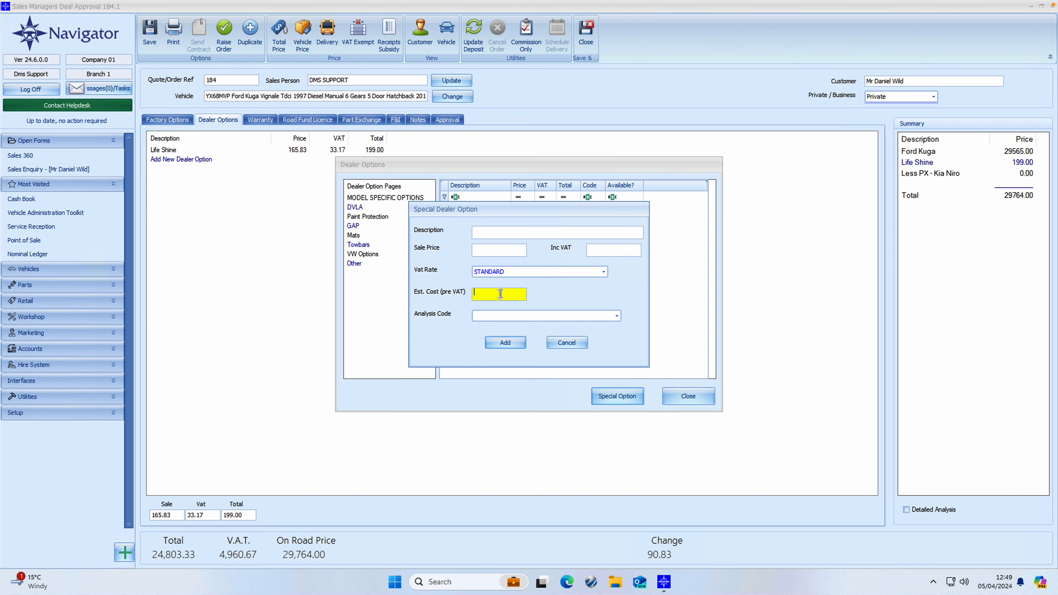
click(603, 273)
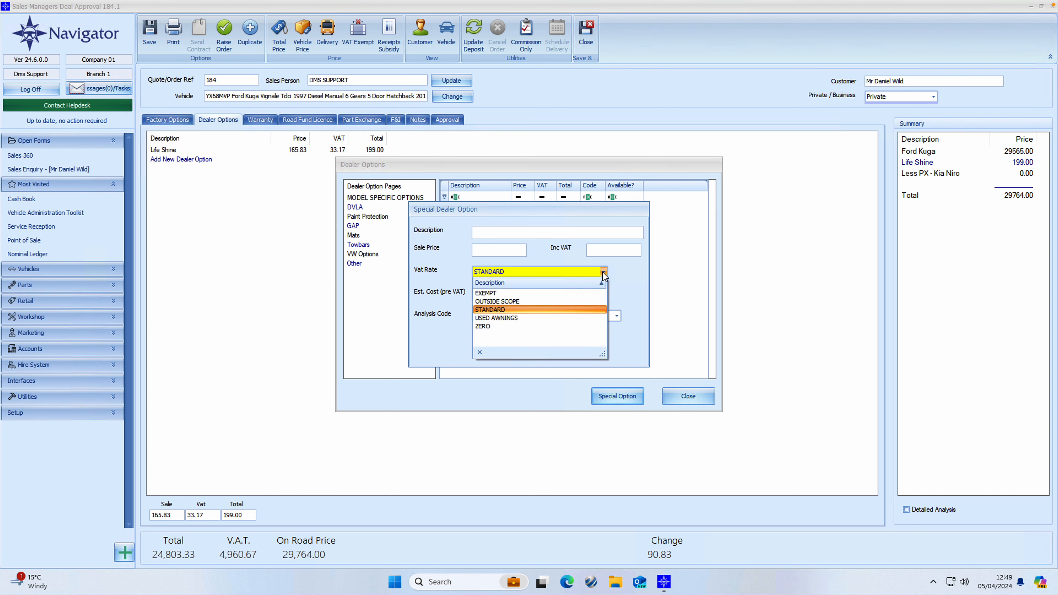
click(603, 273)
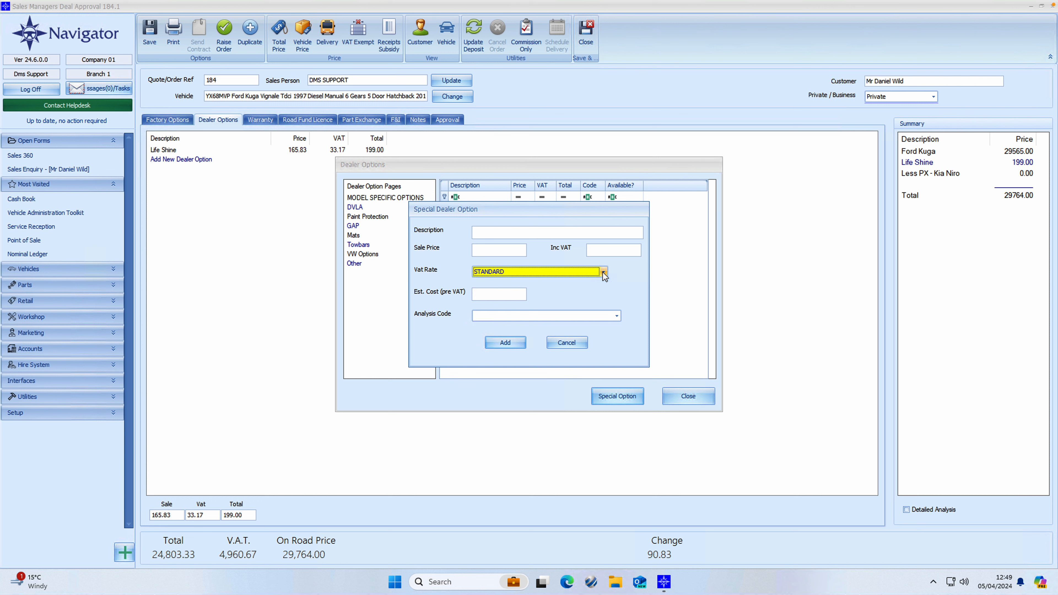
click(616, 315)
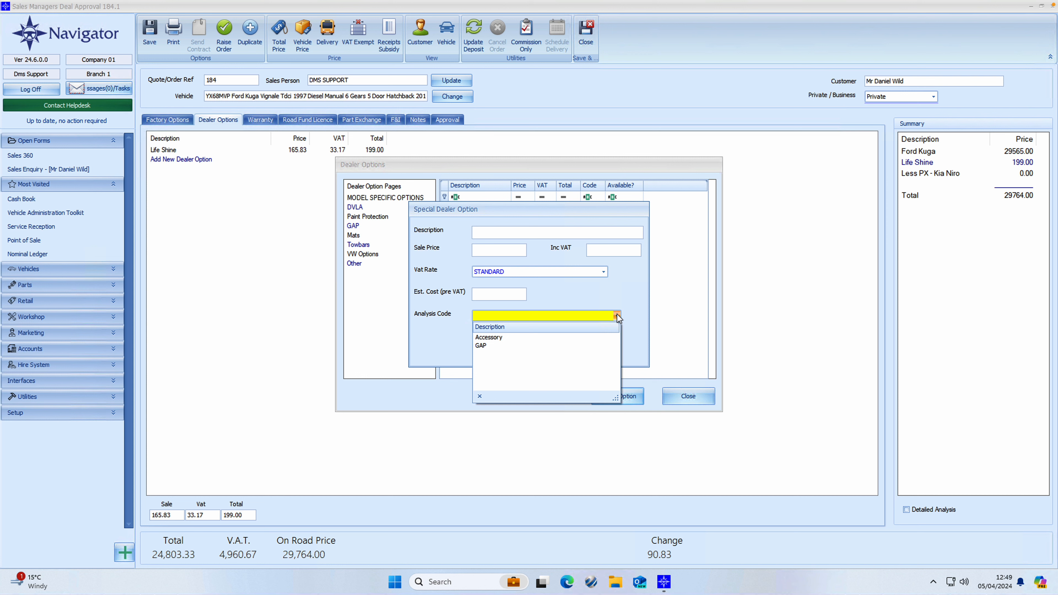
click(617, 316)
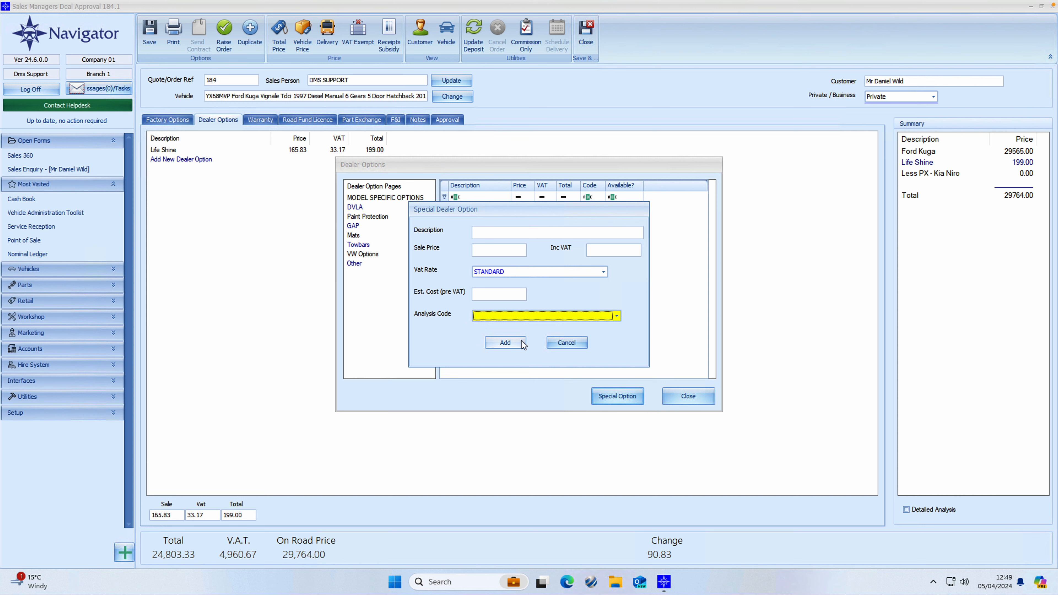
click(563, 346)
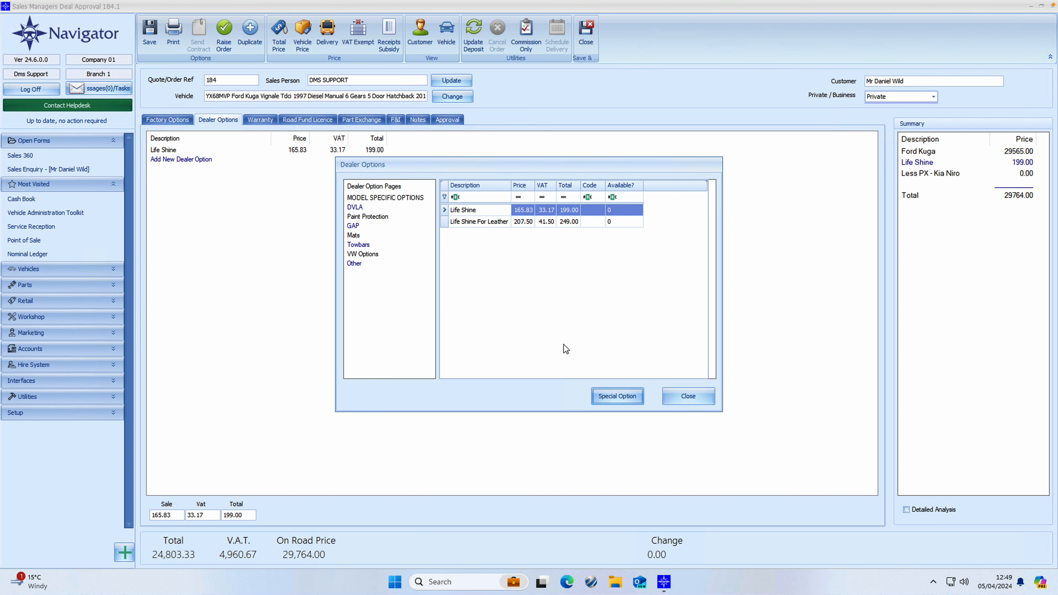
- Discount Life Shine to a 155.00 total, taking the on-road price to 29,720.00
click(688, 396)
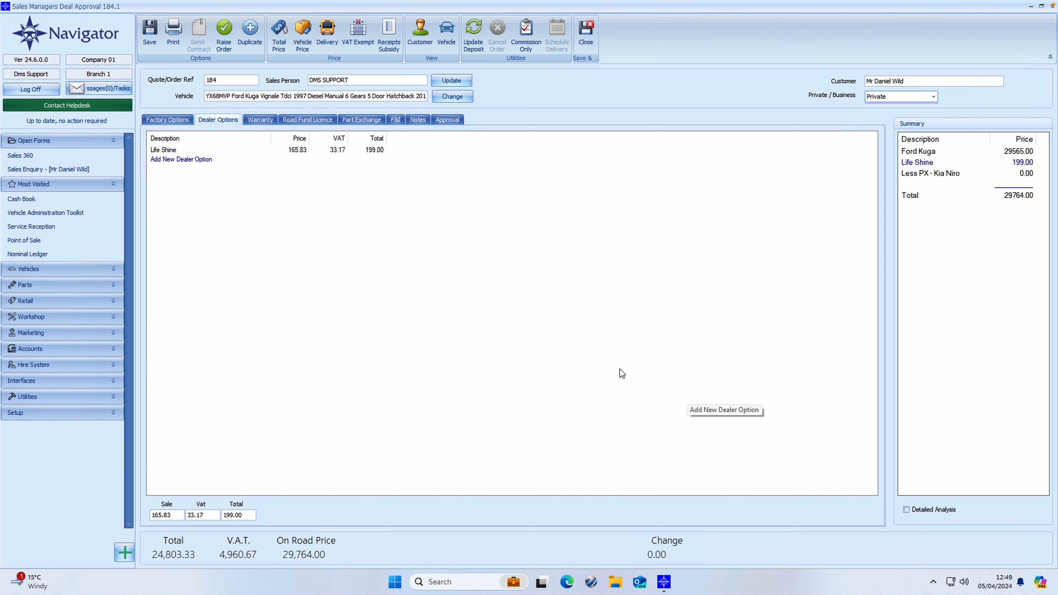
right_click(167, 150)
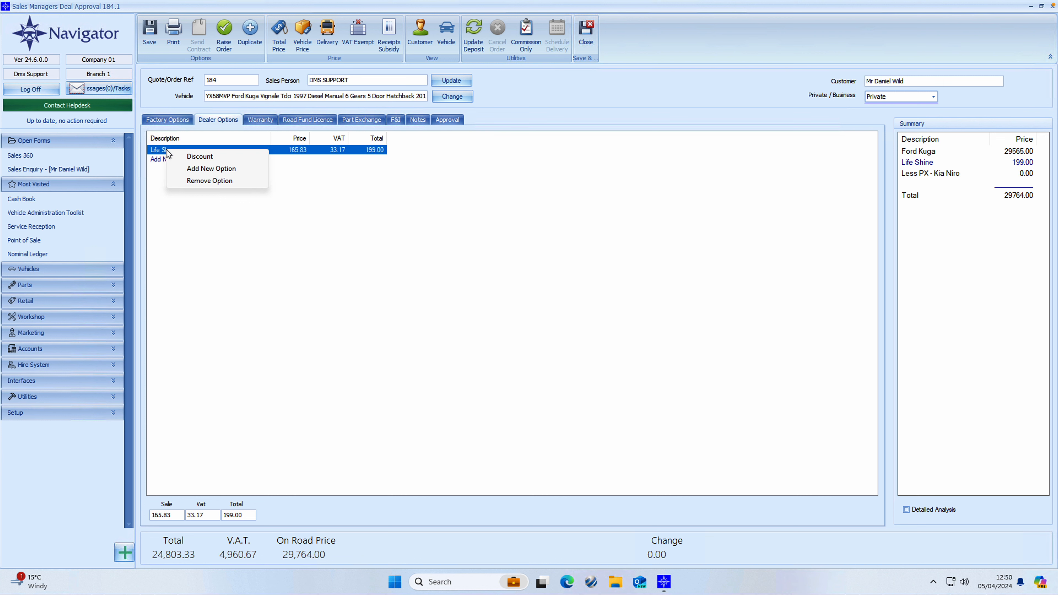
click(181, 156)
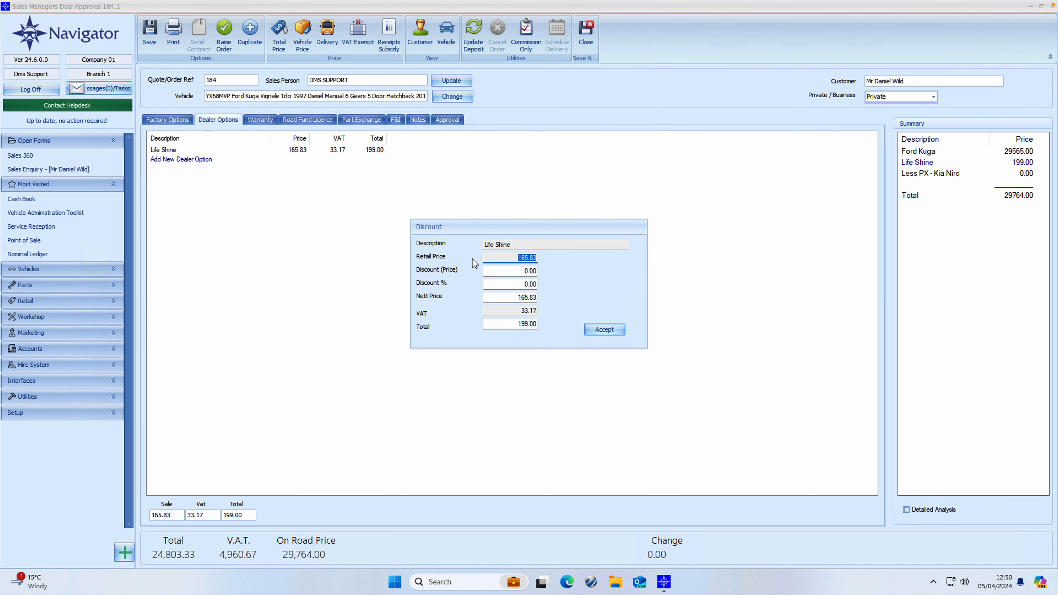
click(514, 270)
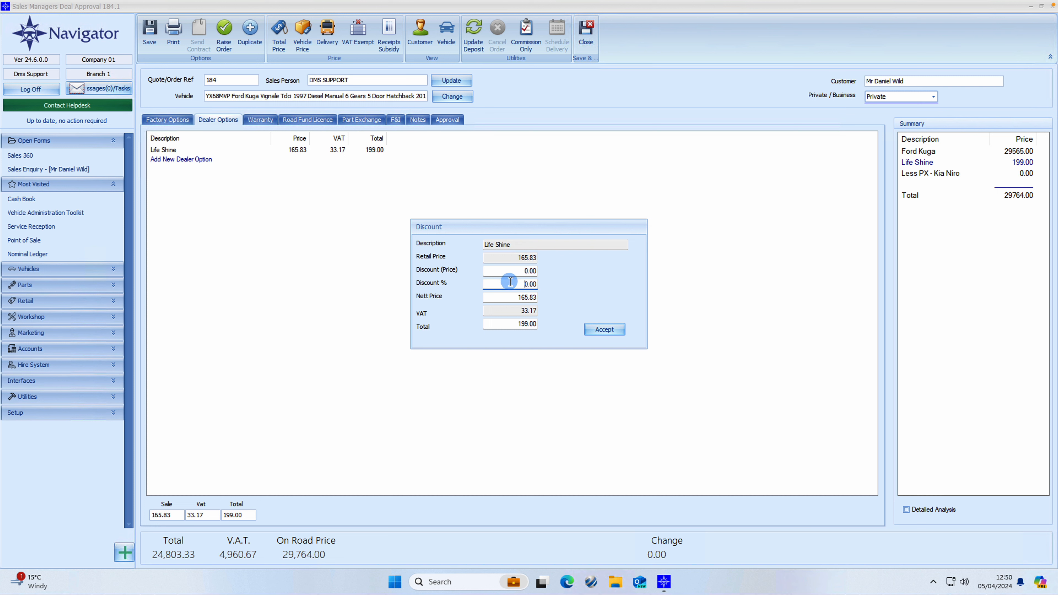
click(537, 283)
drag(504, 296, 559, 323)
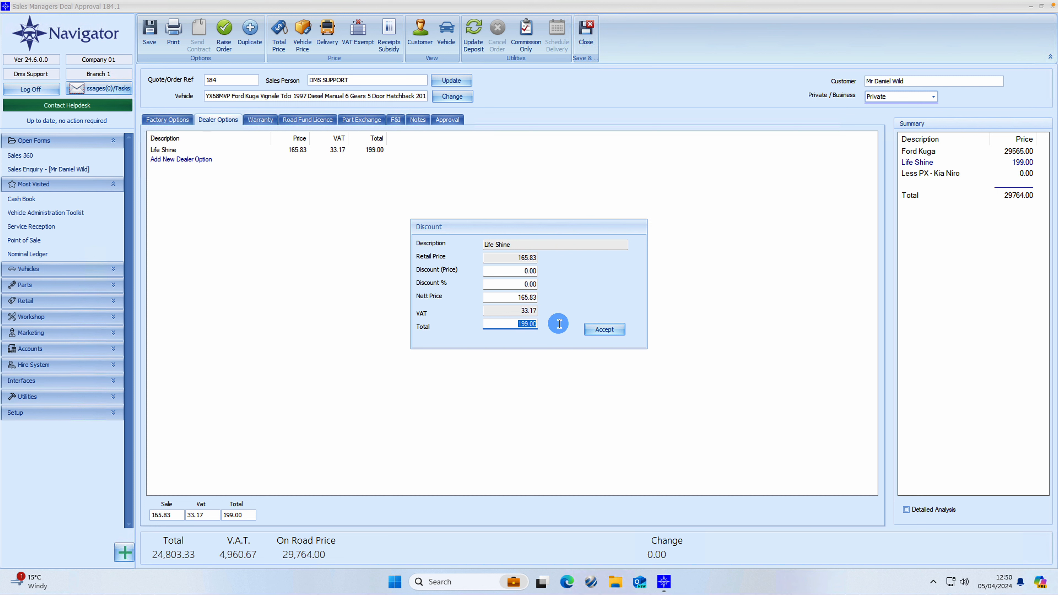
text(155)
key(Tab)
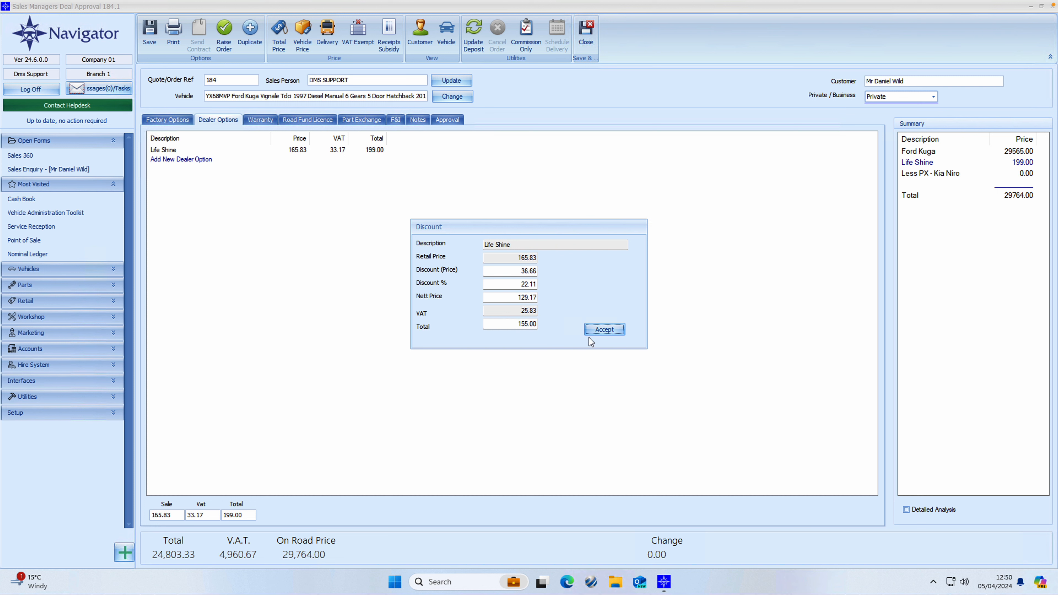
click(594, 330)
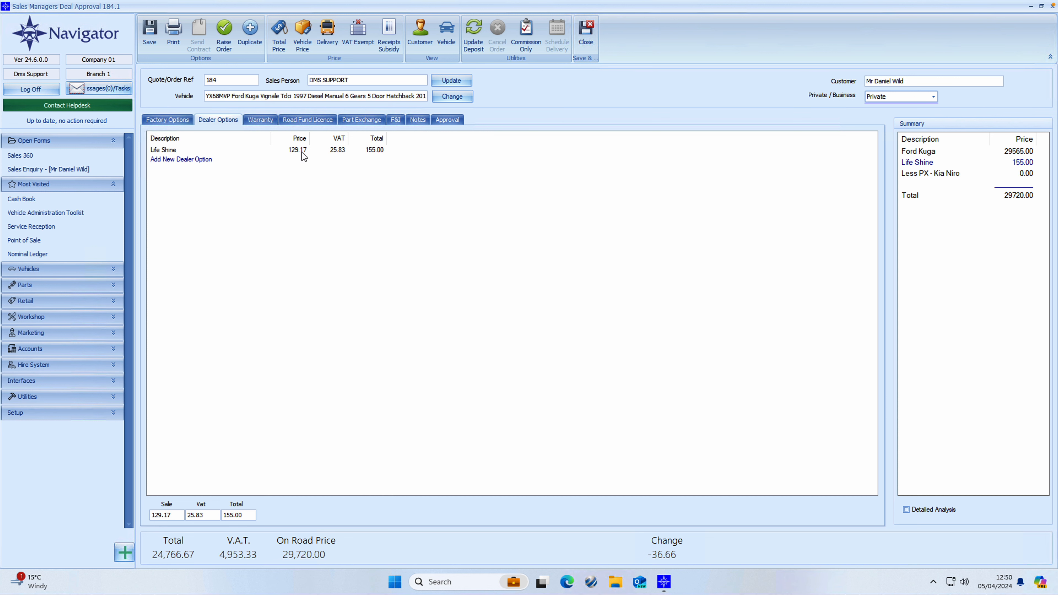
- Add the 12 Month warranty at 120.00, raising the on-road price to 29,840.00
click(270, 121)
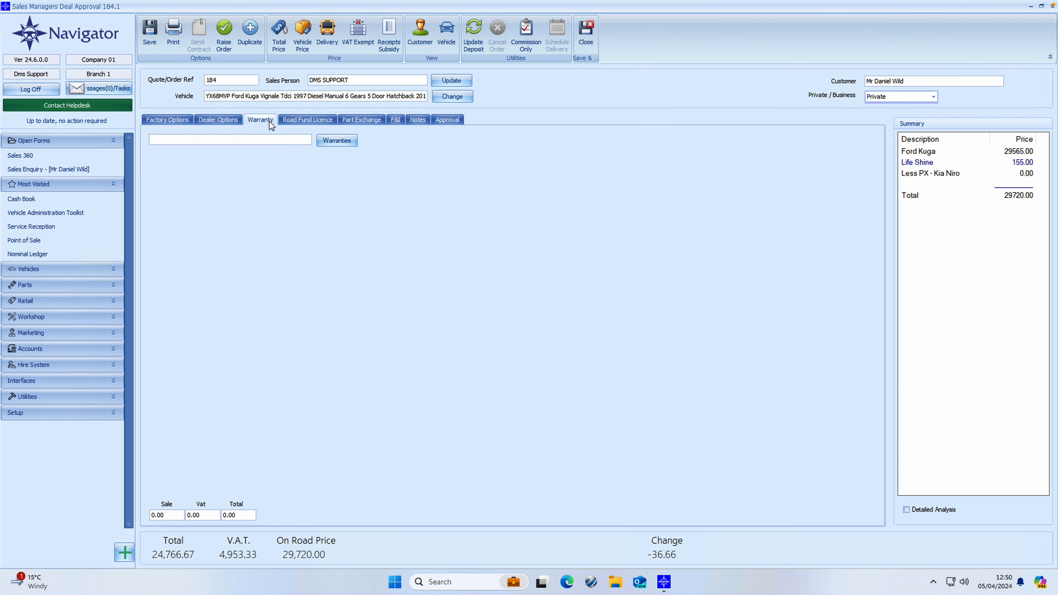
click(348, 140)
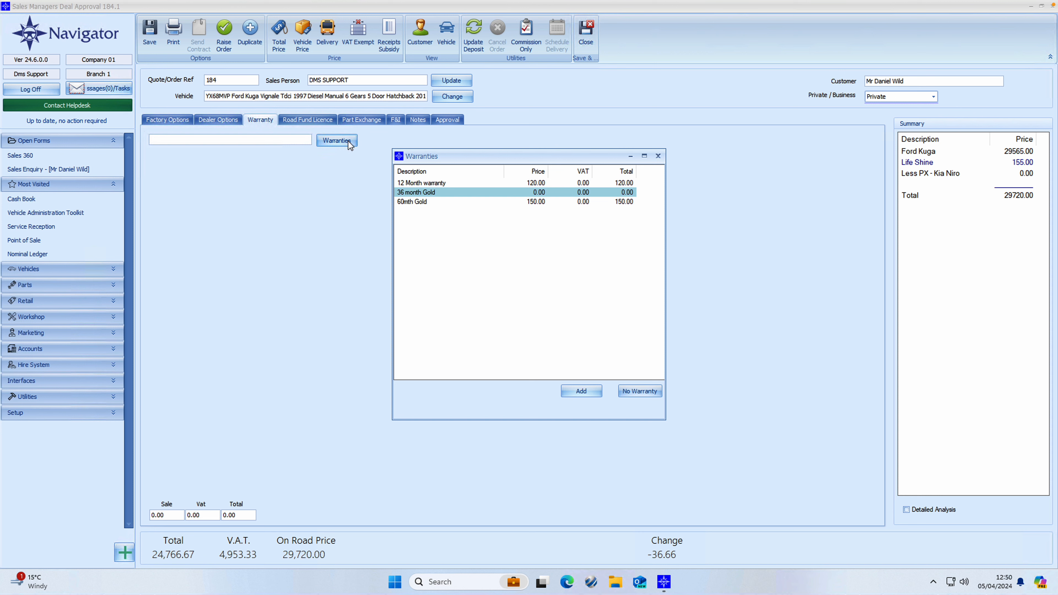
double_click(440, 184)
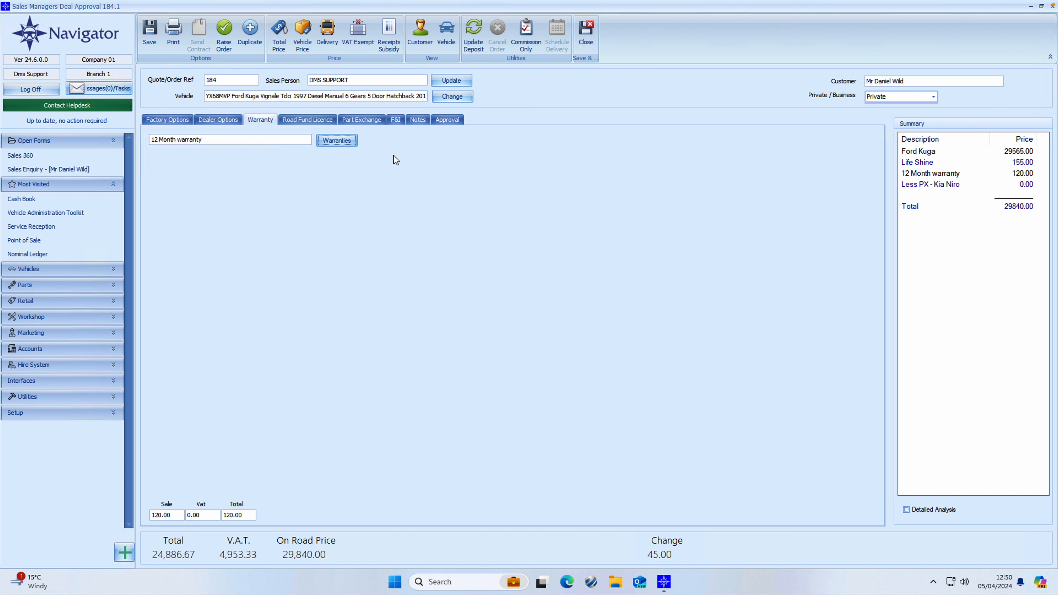
click(331, 120)
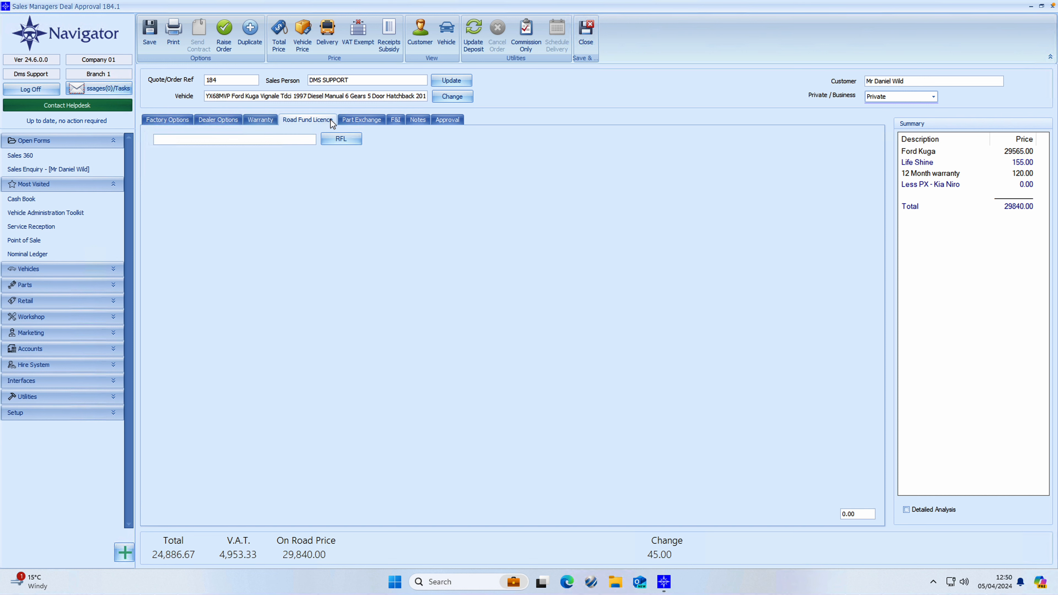
- Review the road tax bands without adding a licence, then view the Kia Niro part exchange
click(347, 139)
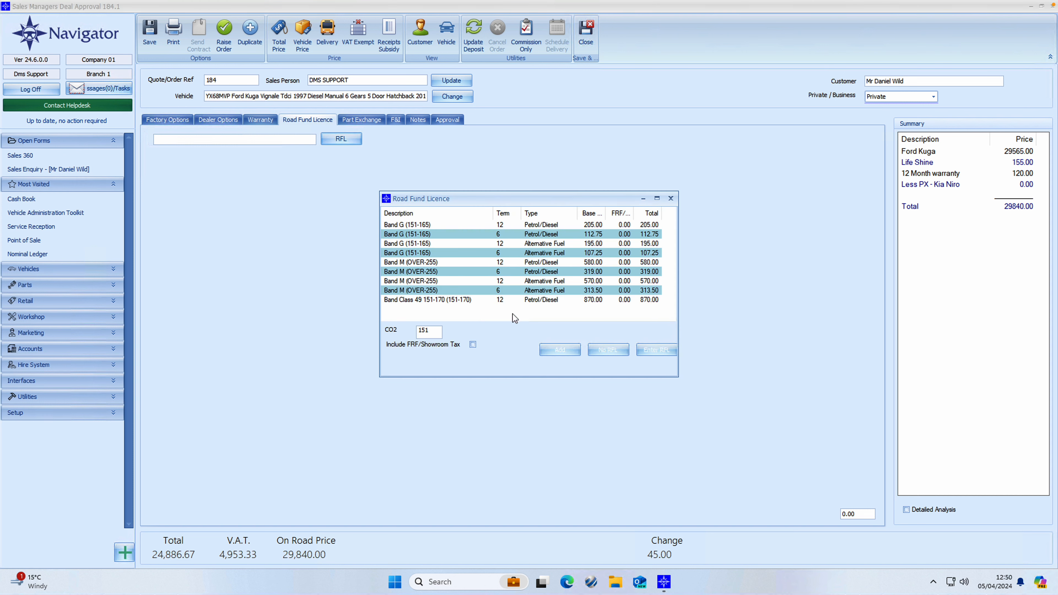
click(671, 199)
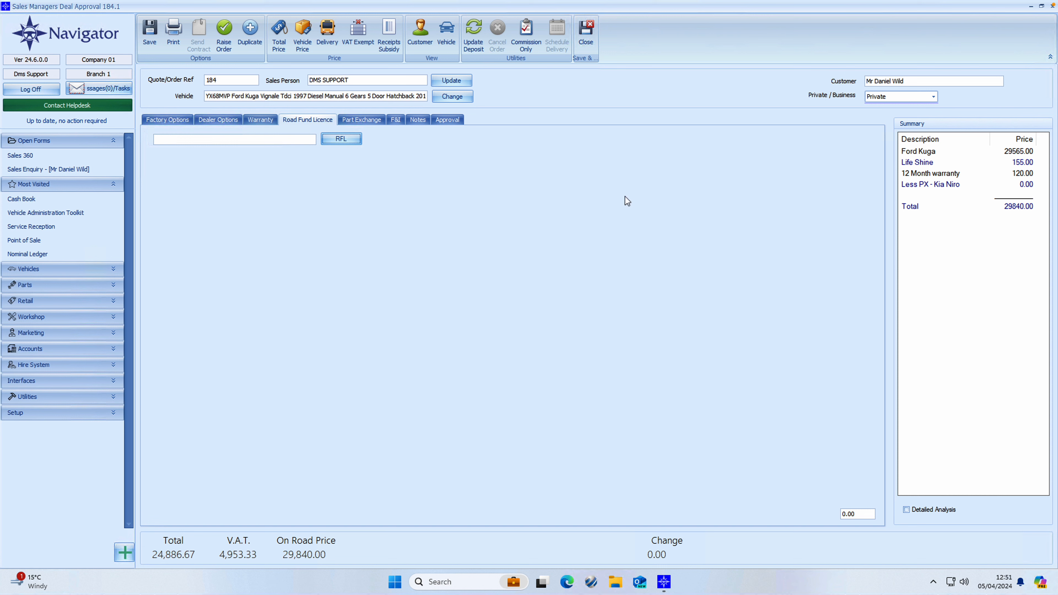
click(377, 123)
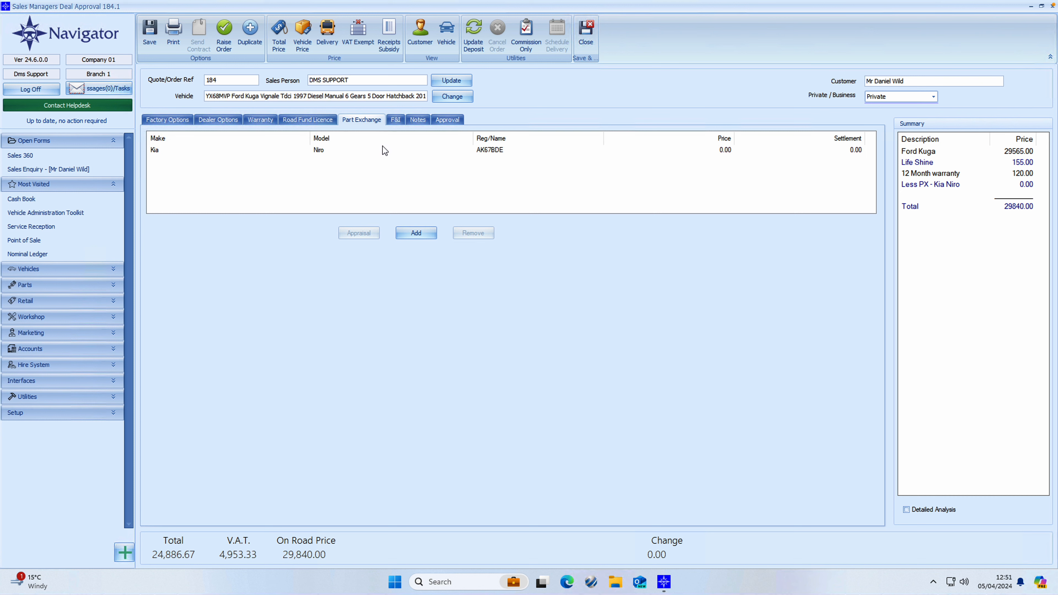
- Set the Kia Niro's stand in value and customer PX allowance to 4000.00
click(384, 153)
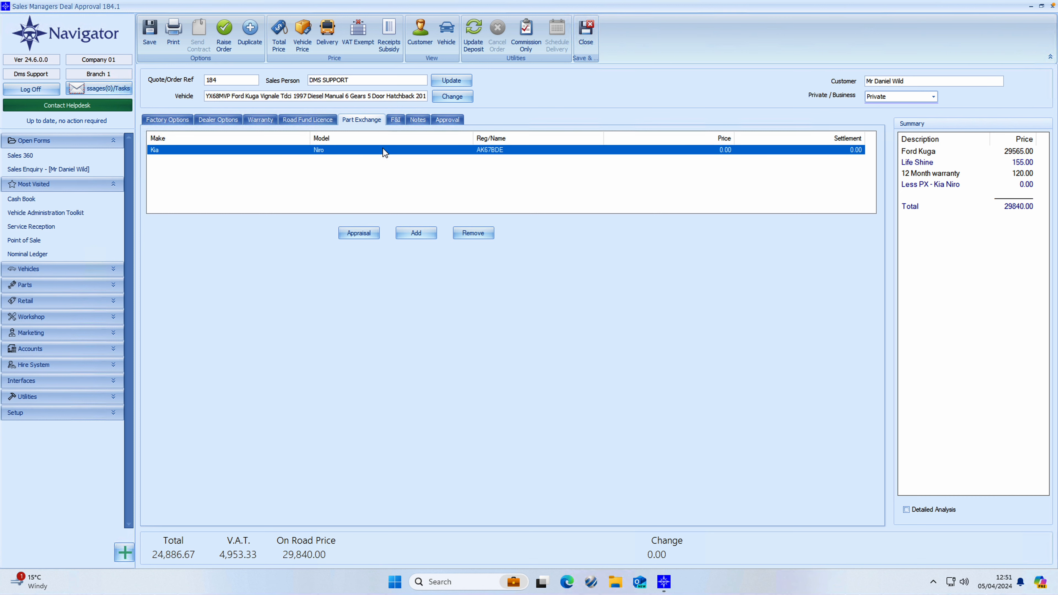
double_click(383, 151)
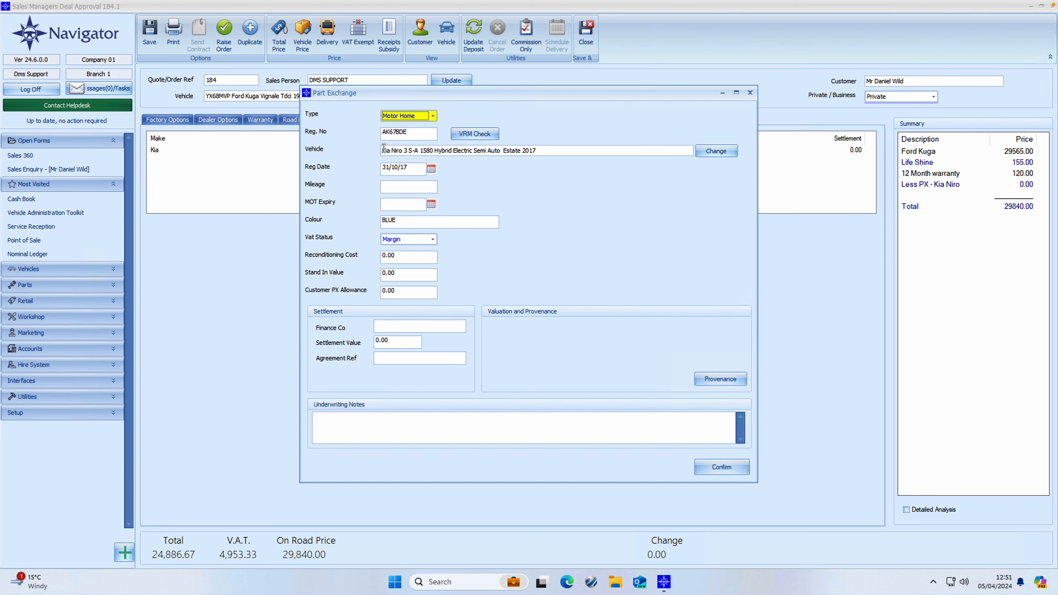
click(405, 273)
text(4000)
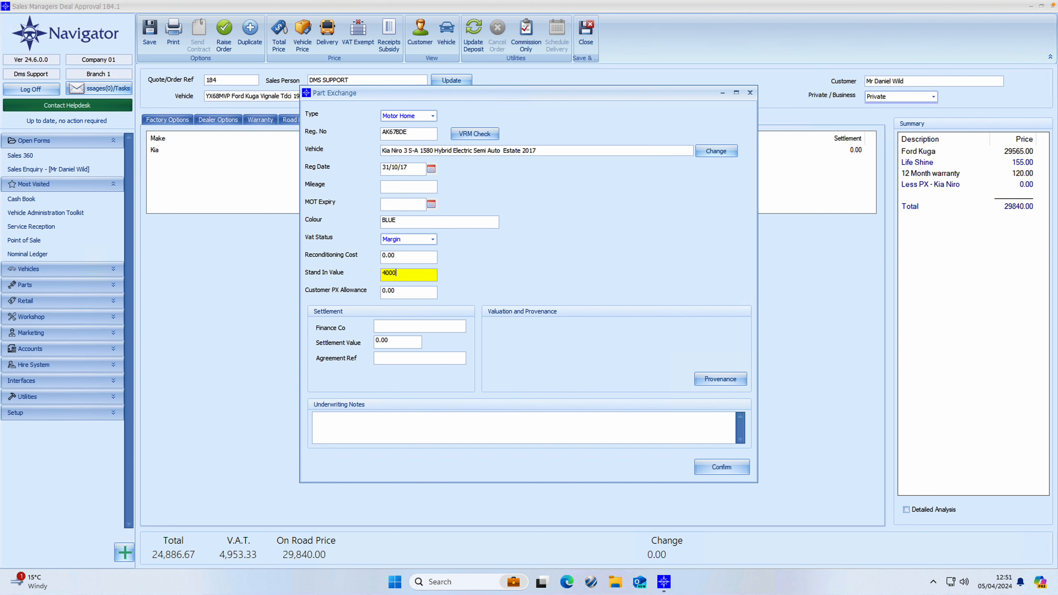
key(Tab)
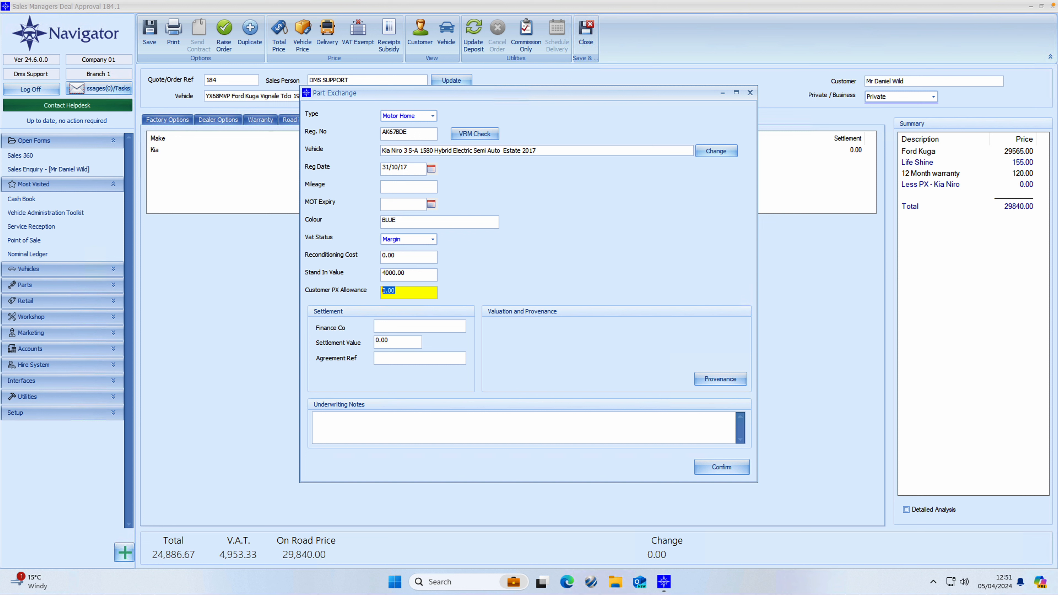
text(40)
key(Tab)
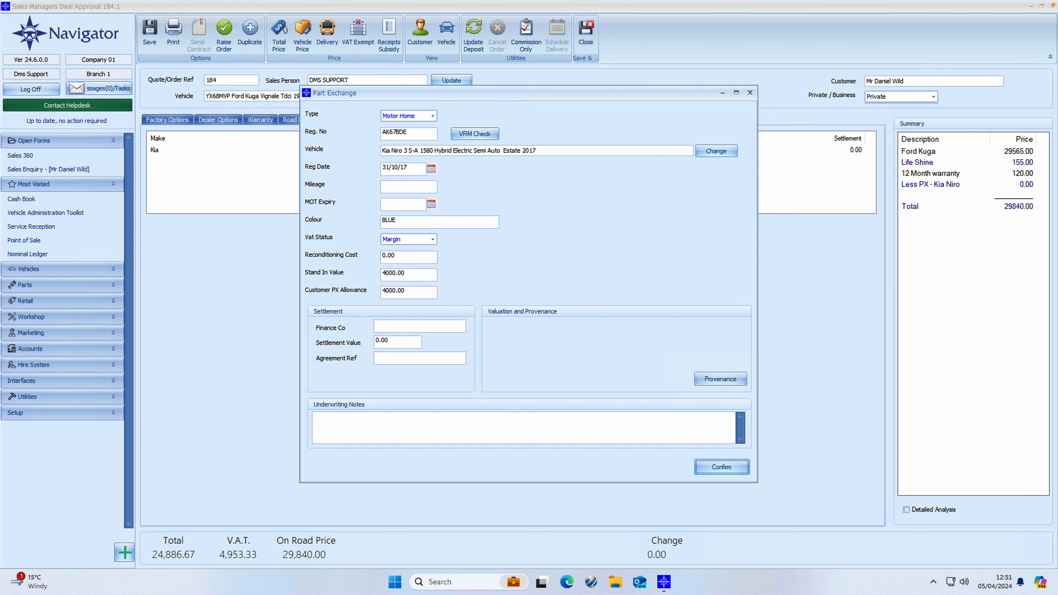
- Leave the settlement fields blank, confirm the valuation, and discard a blank extra part exchange
click(382, 327)
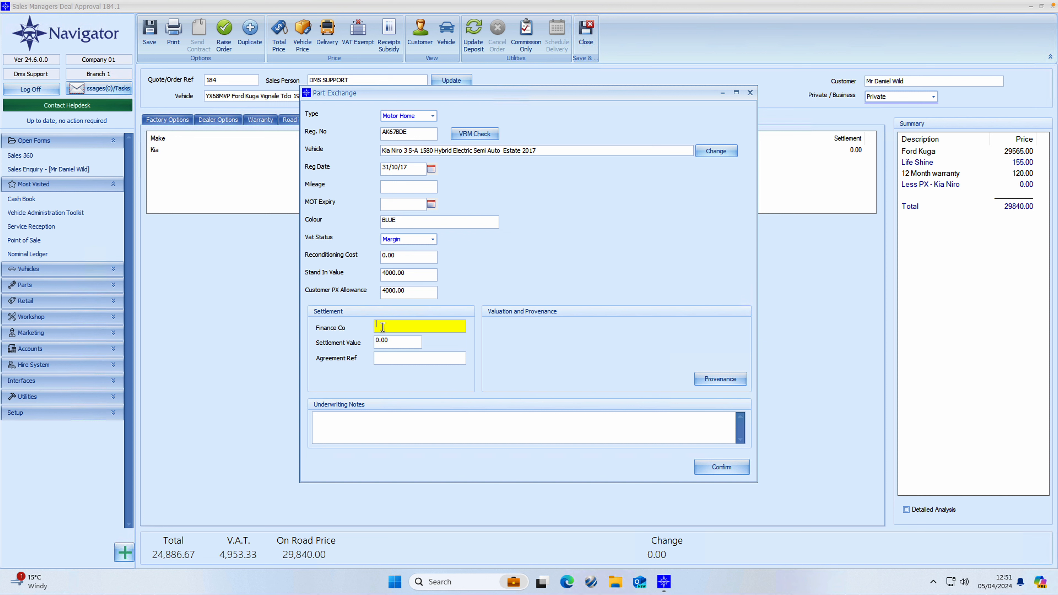
click(389, 340)
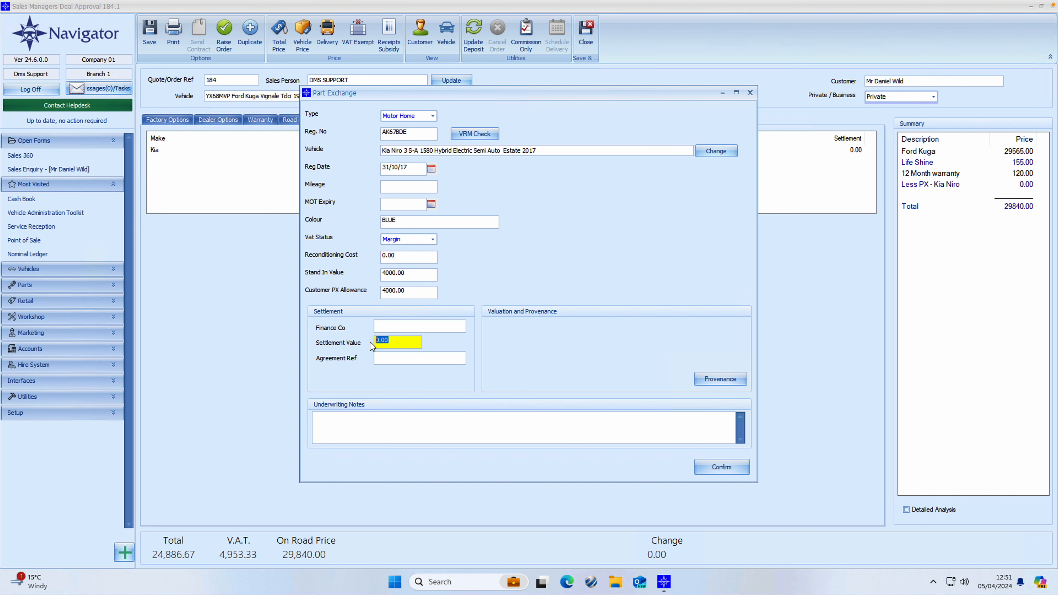
click(386, 356)
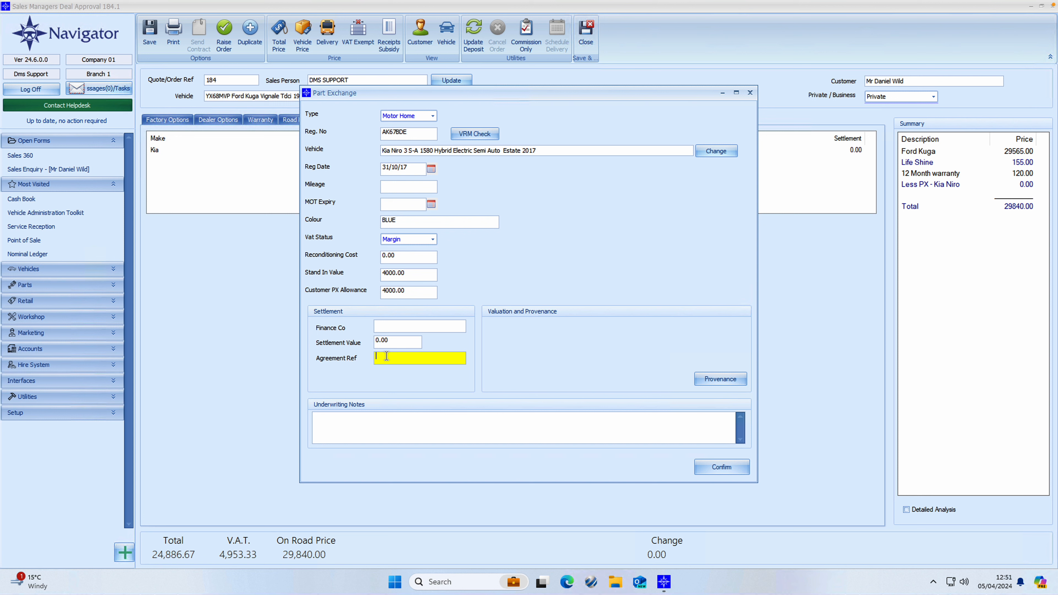
click(713, 468)
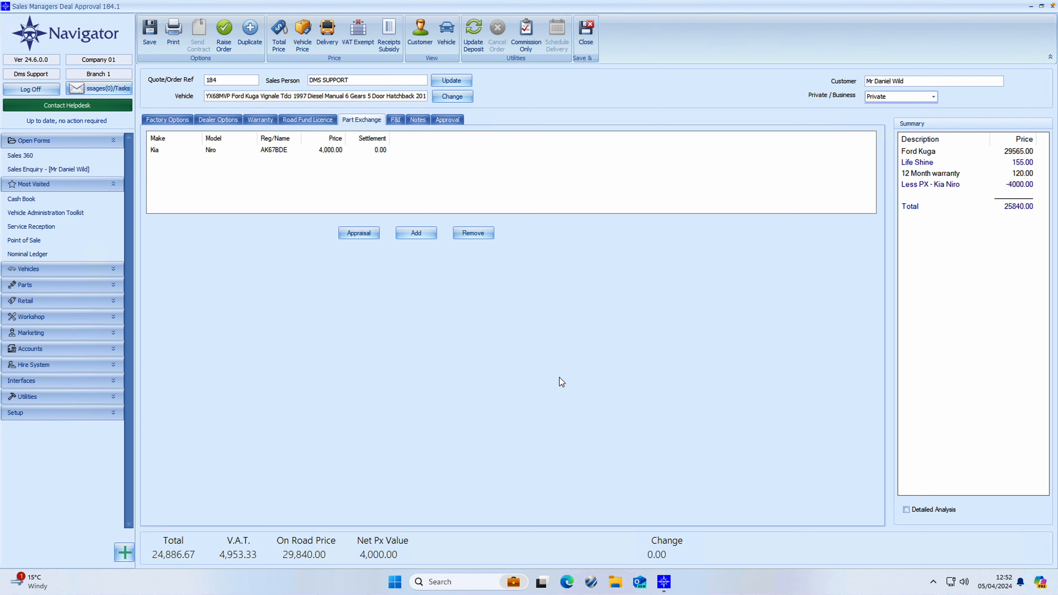
click(429, 236)
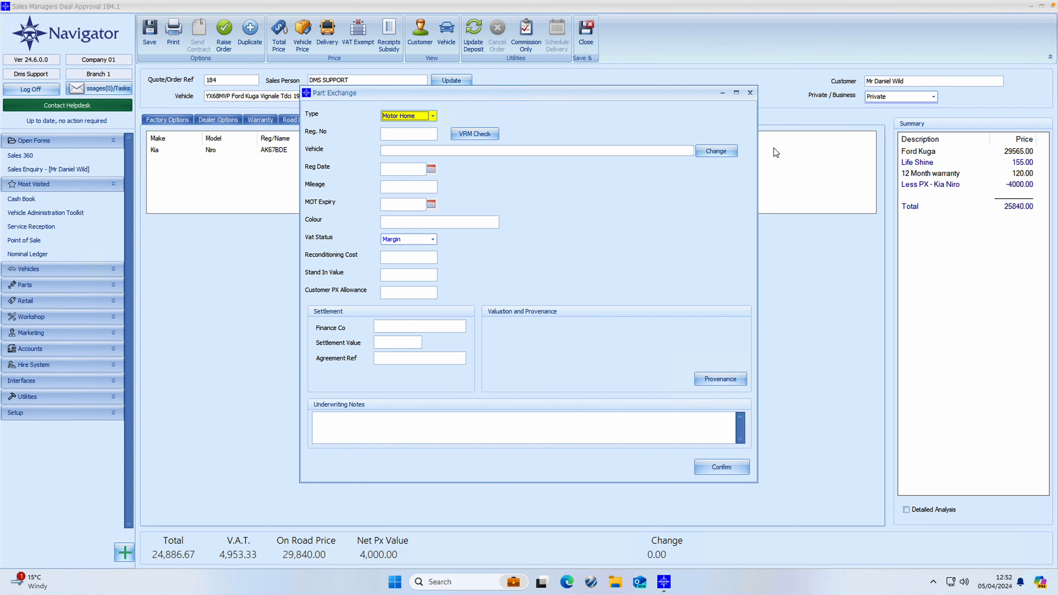
click(754, 94)
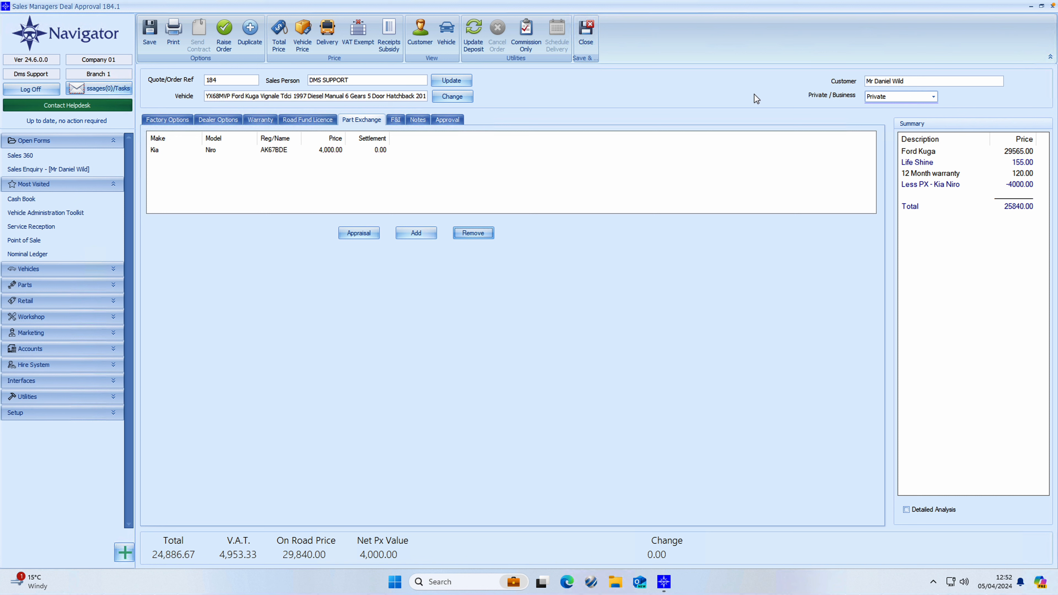
- Set up Santander finance over 36 months with an initial 1000.00 deposit
click(398, 120)
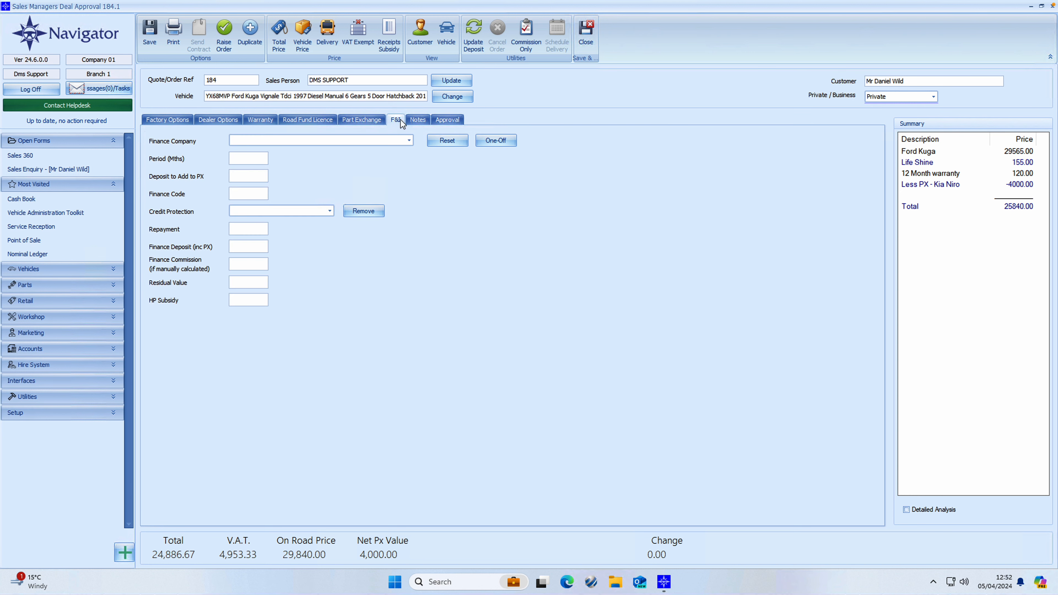
click(408, 142)
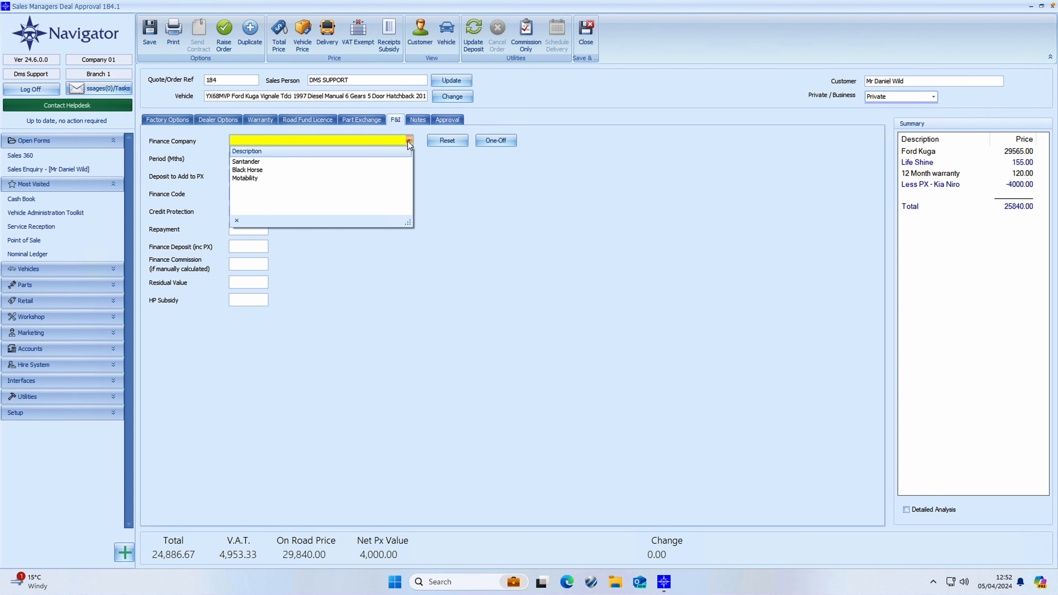
click(262, 161)
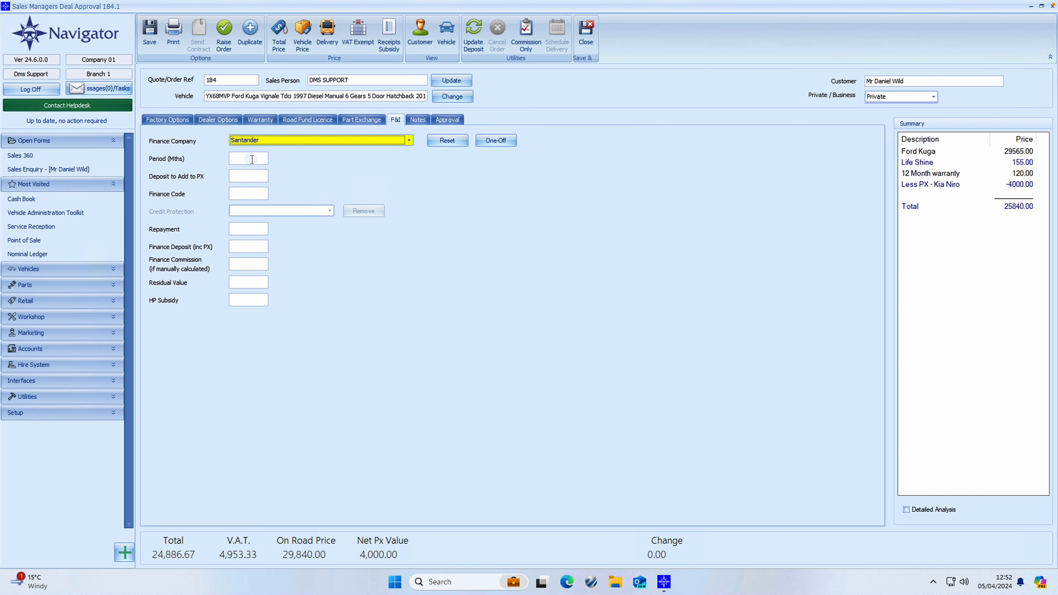
click(252, 159)
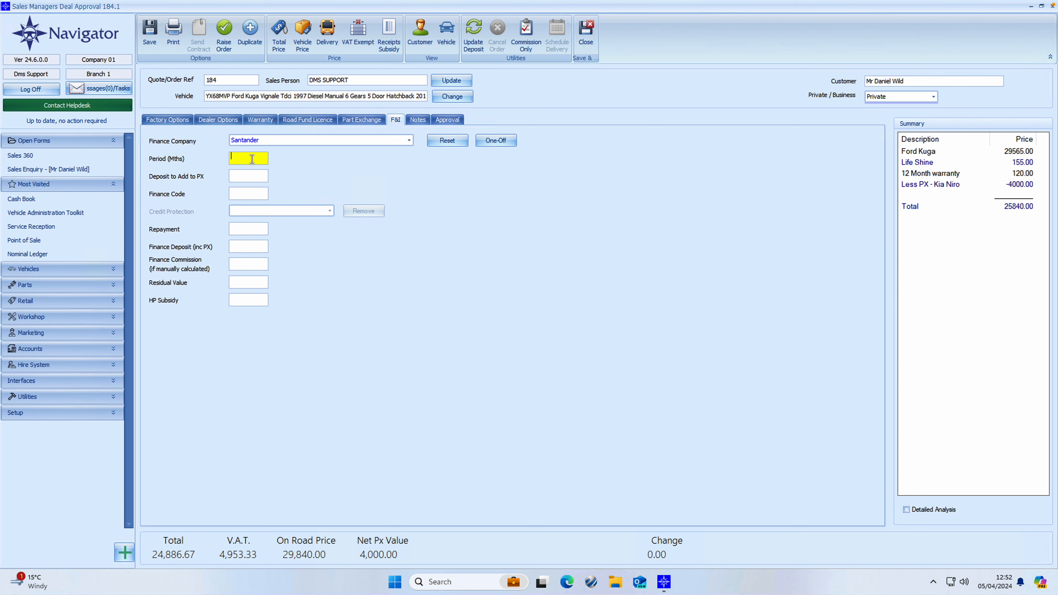
text(36)
key(Tab)
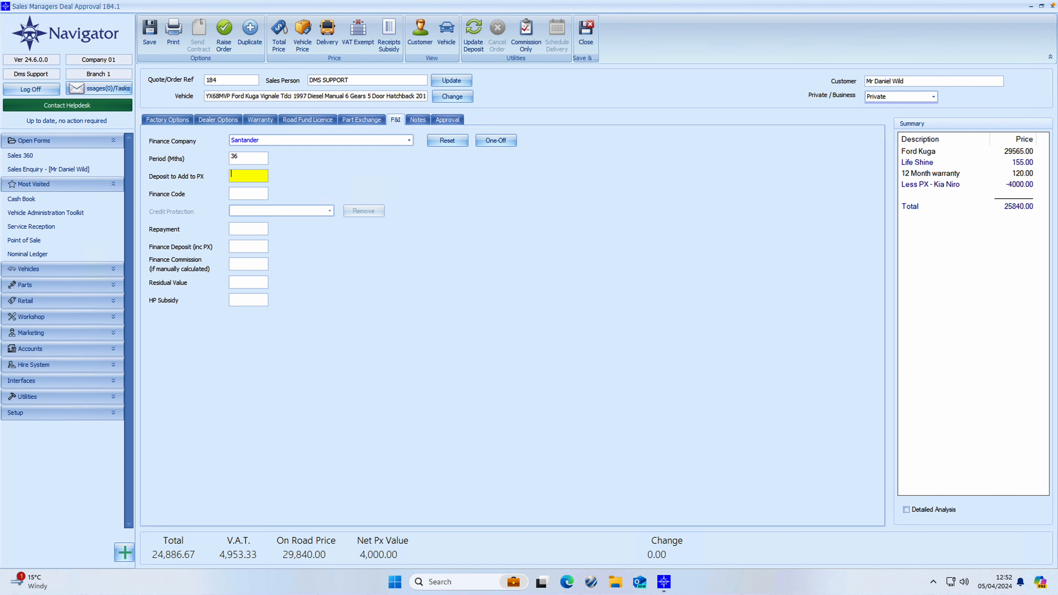
text(1000)
key(Tab)
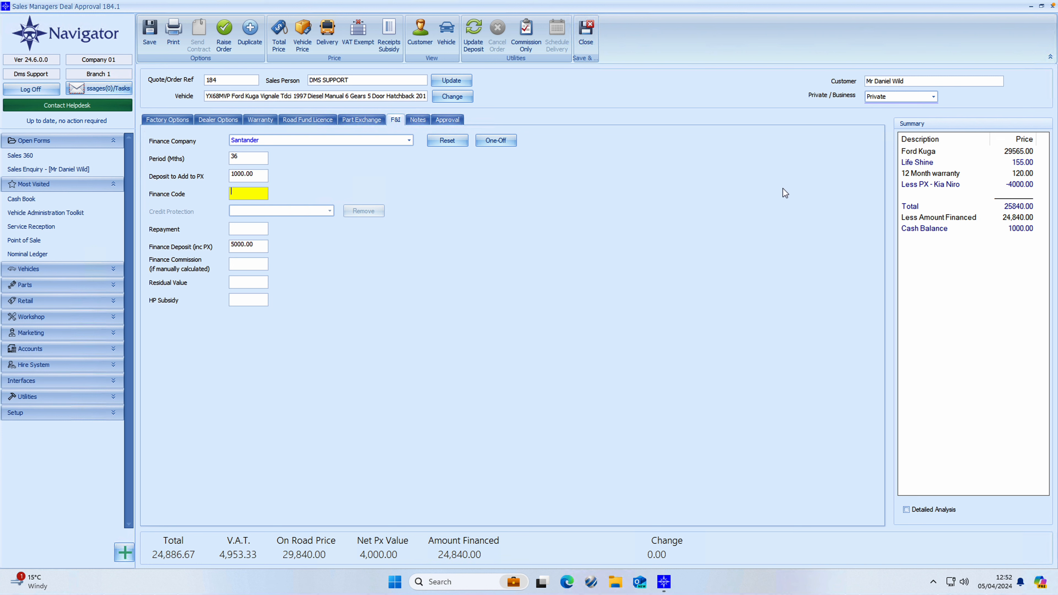
- Raise the deposit to 2000.00, financing 23,840.00, and enter a 225 finance commission
click(941, 230)
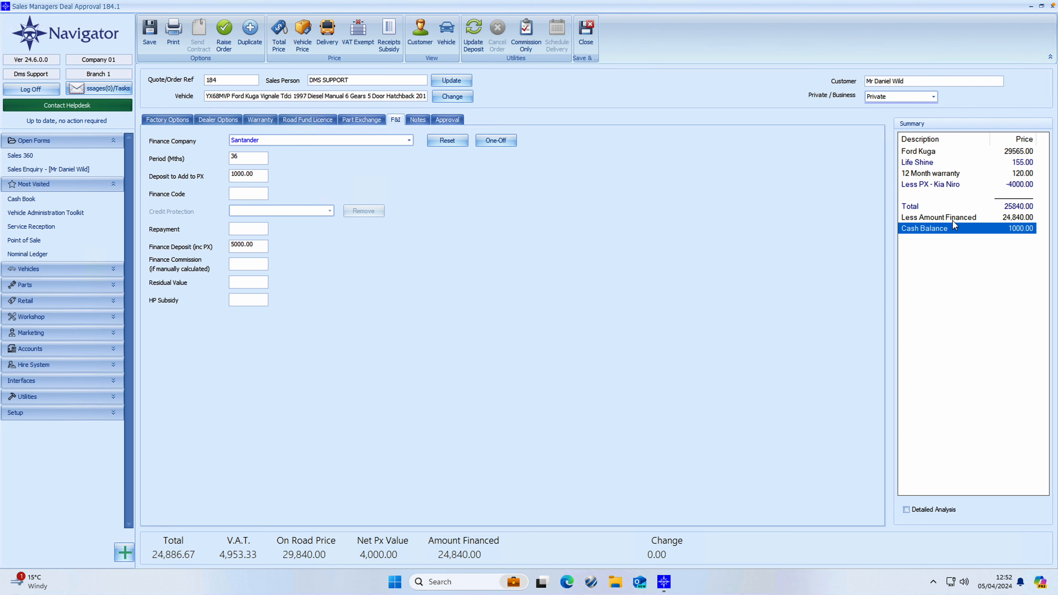
click(950, 220)
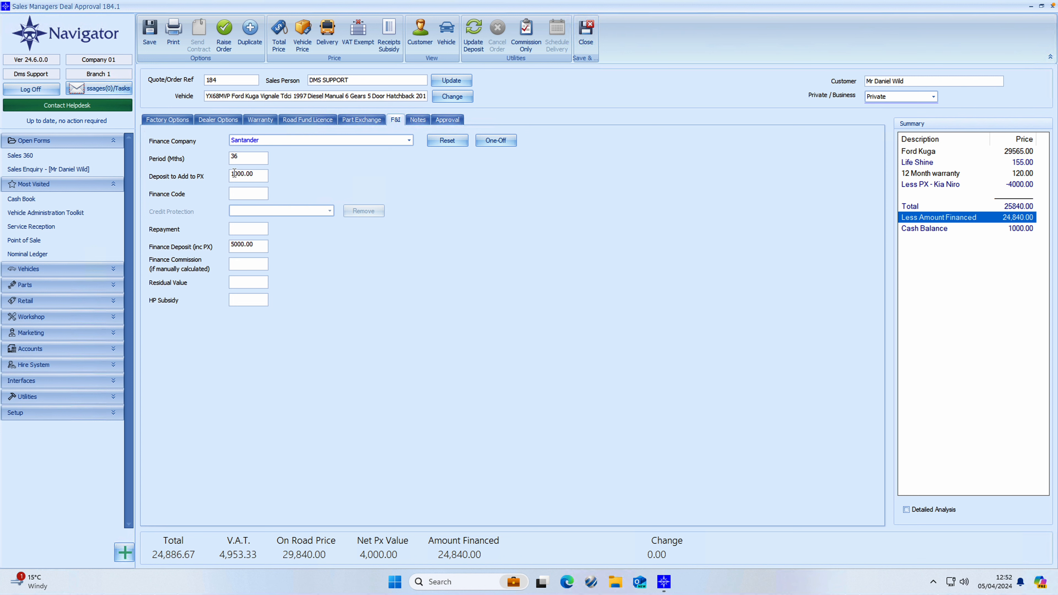
click(227, 174)
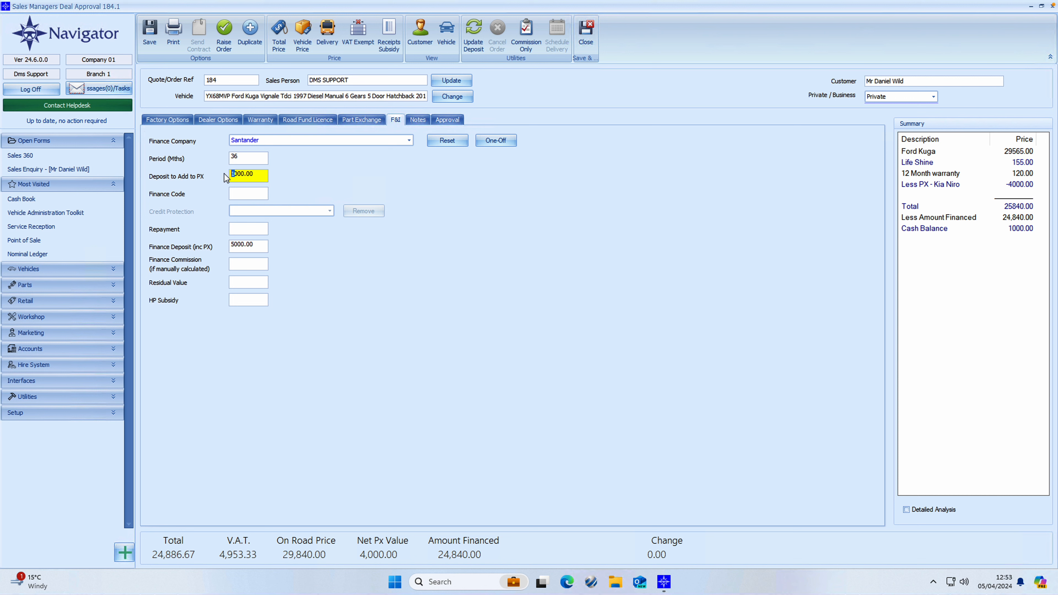
text(2)
key(Tab)
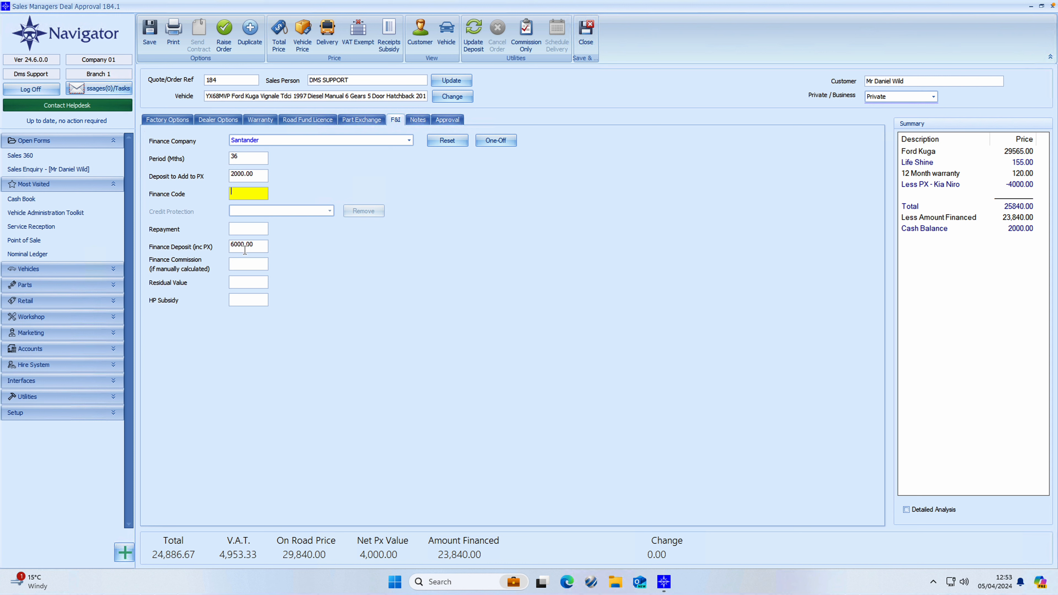
click(238, 261)
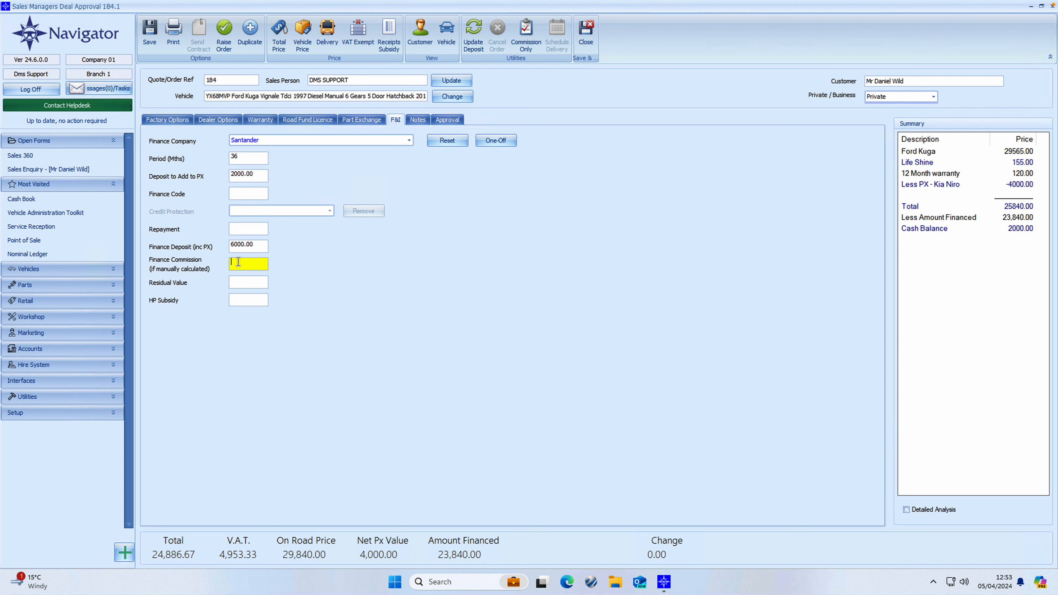
text(225)
- Leave the vehicle discount unchanged and clear the 225 finance commission
click(302, 45)
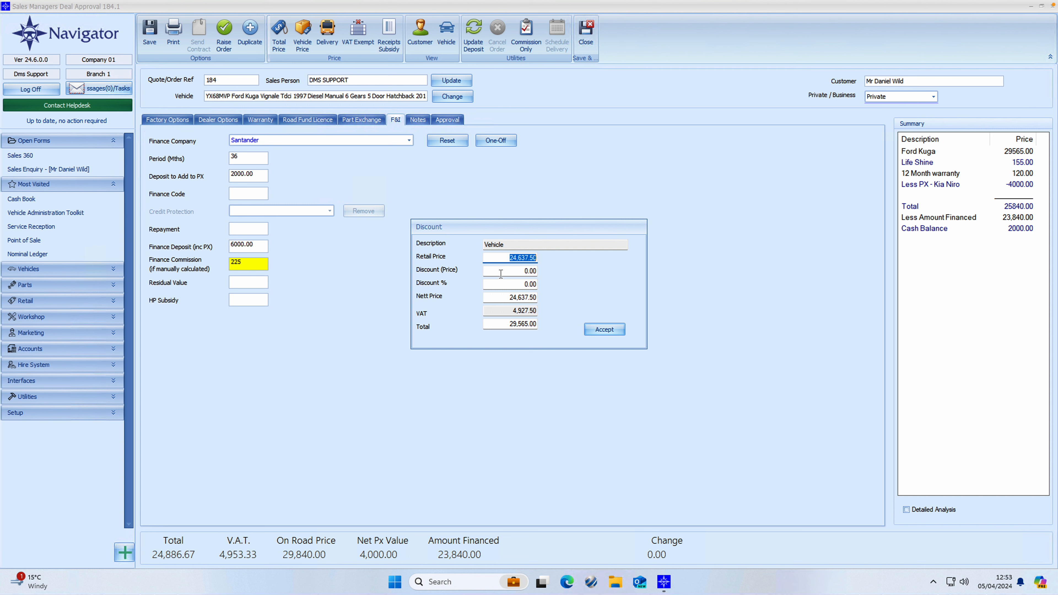
click(554, 283)
click(486, 301)
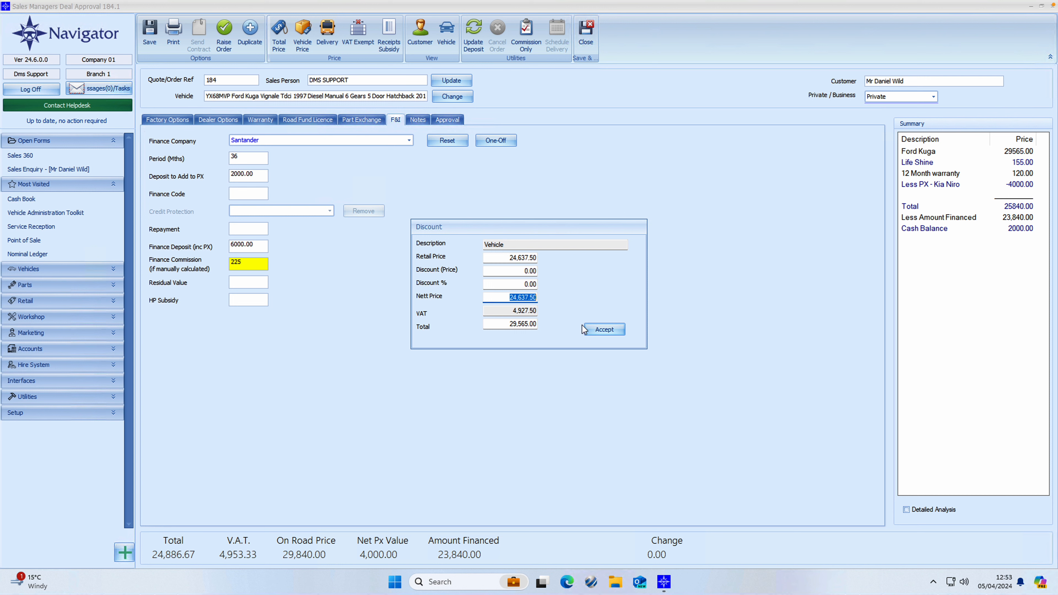
click(589, 329)
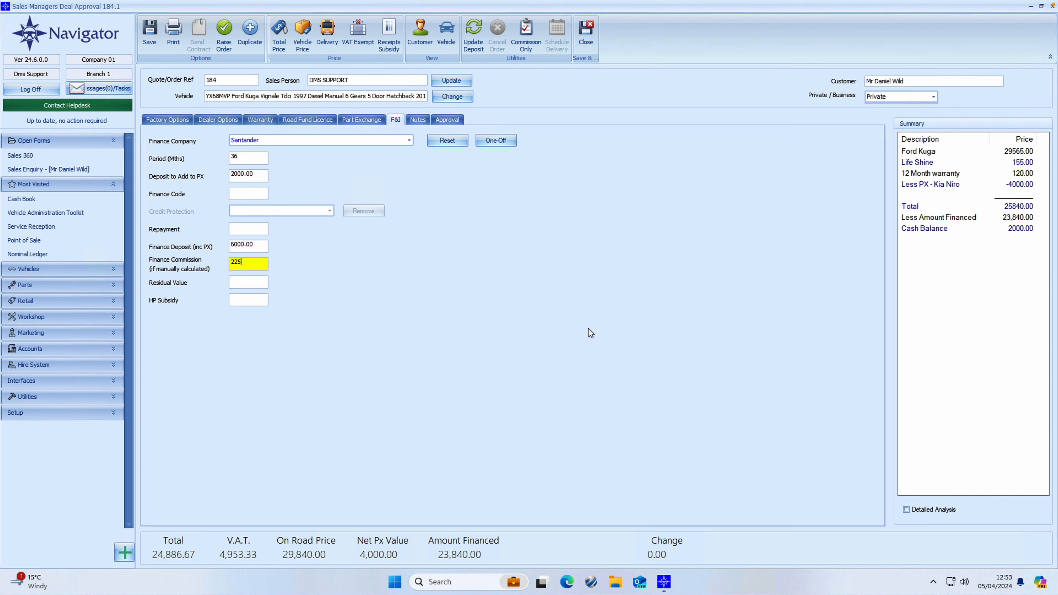
key(BackSpace)
key(BackSpace)
key(BackSpace)
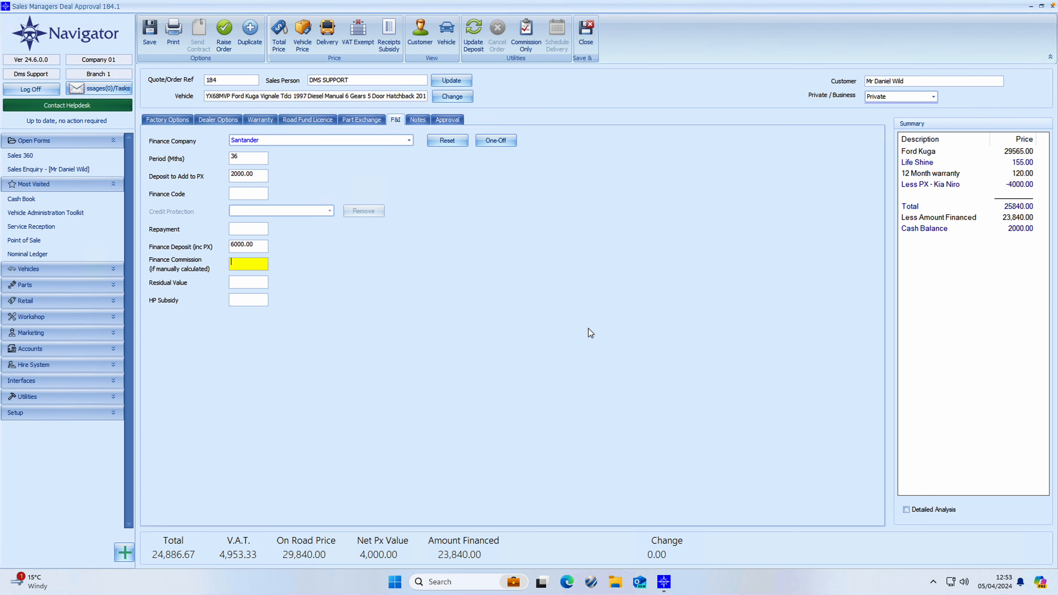
- Change the on-the-road total to 29,740.00, pricing the Kuga at 29,465.00
click(278, 43)
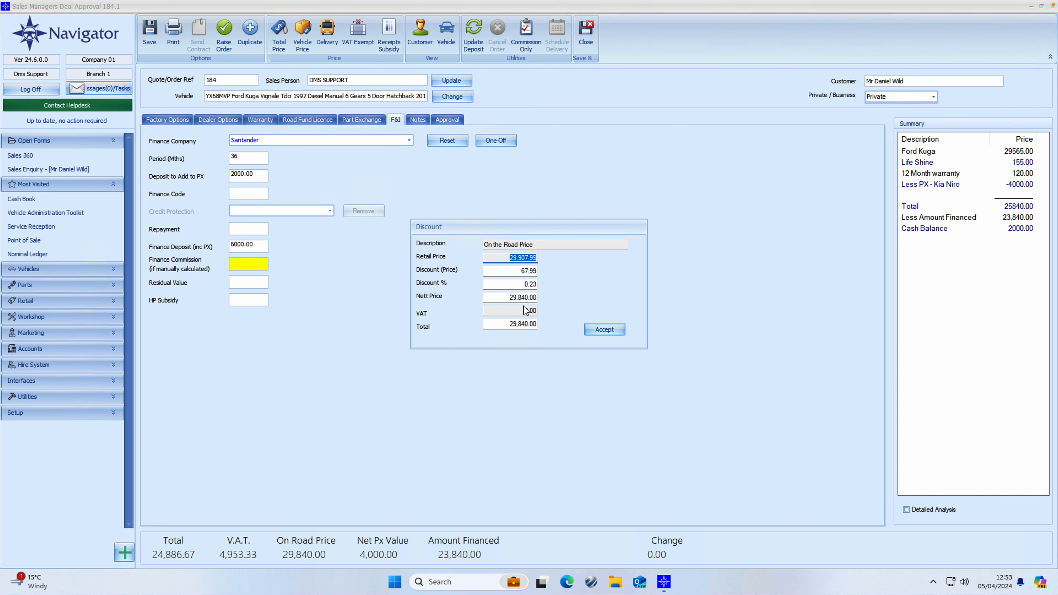
click(522, 325)
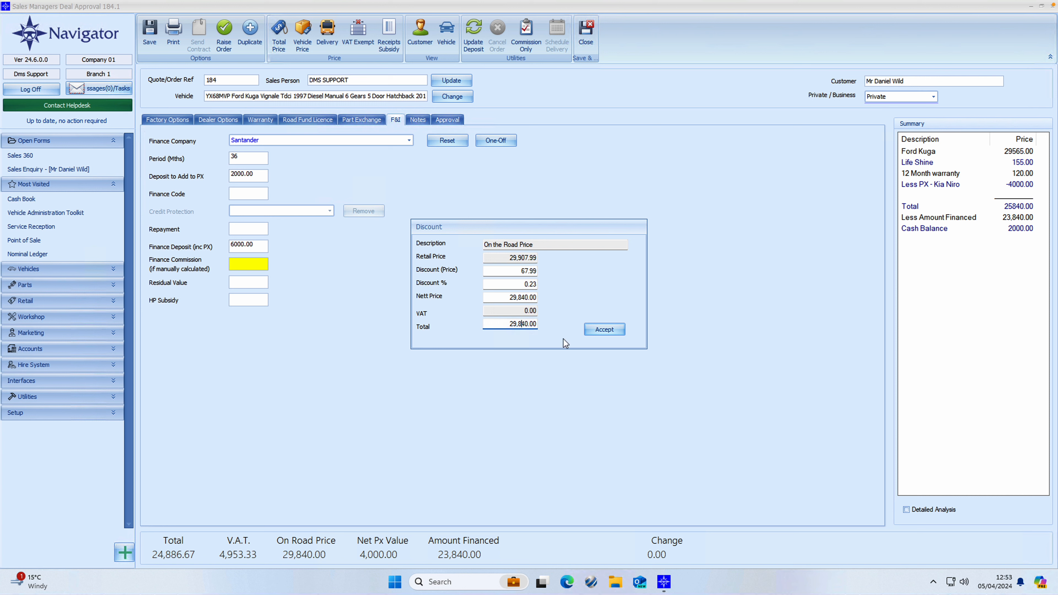
key(BackSpace)
text(7)
click(613, 329)
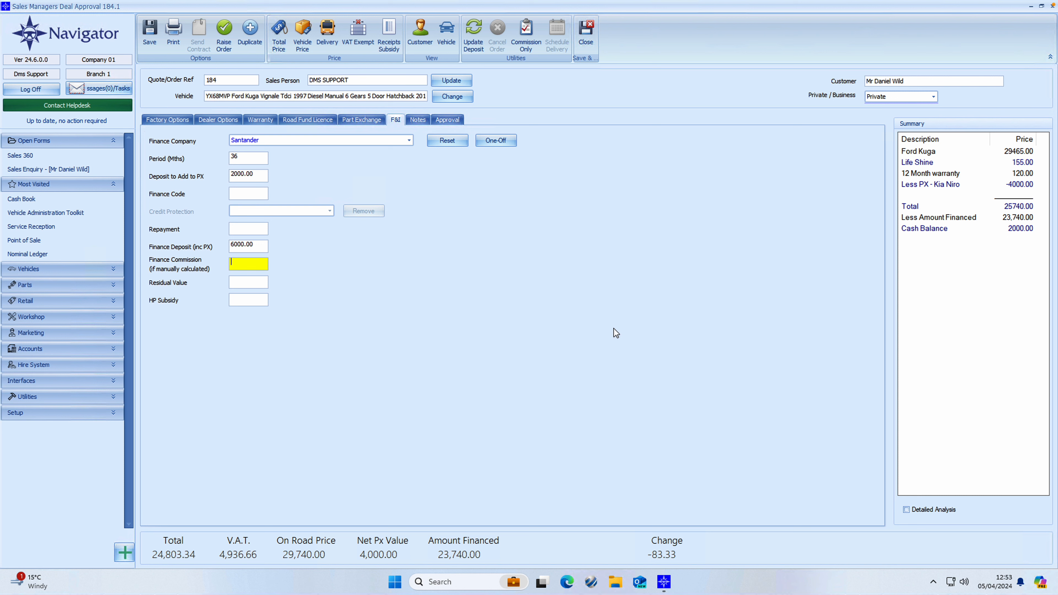
- Raise an order from quote 184 with a 500 deposit and estimated delivery 08/04/24
click(224, 40)
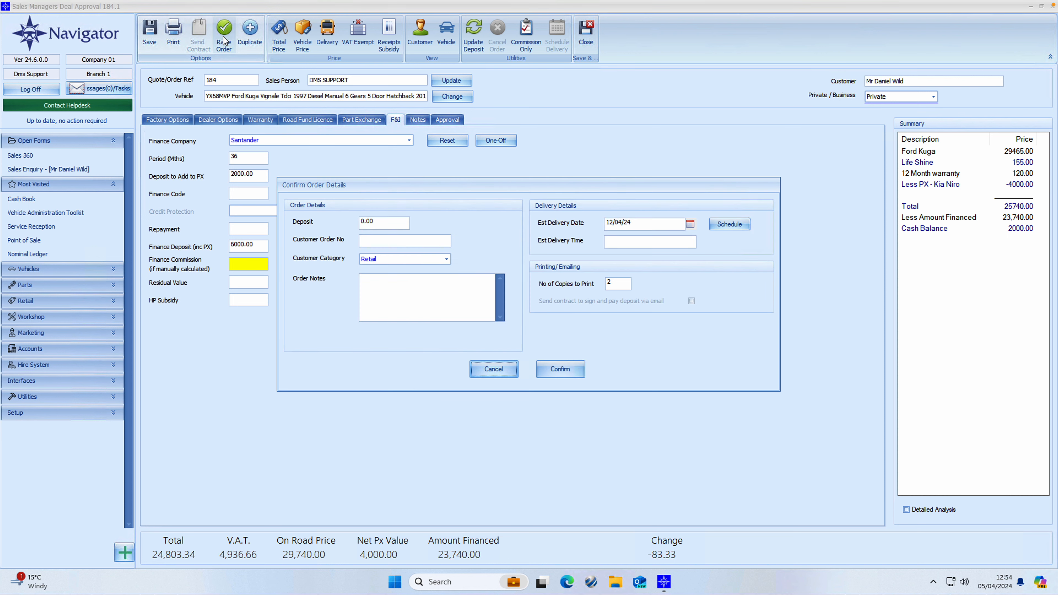
drag(385, 222, 357, 225)
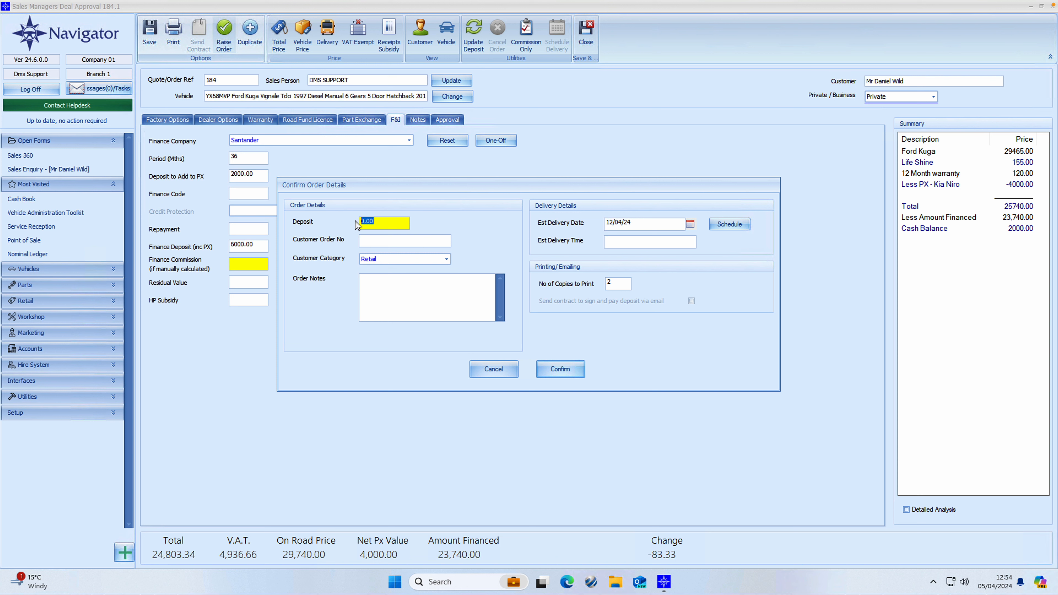
text(5)
click(375, 282)
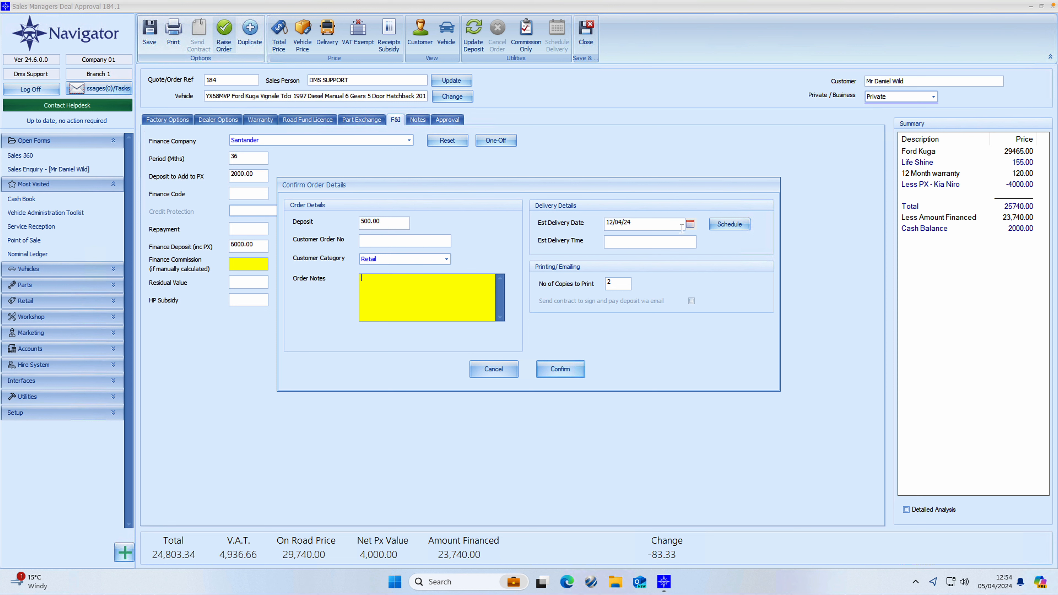
click(690, 224)
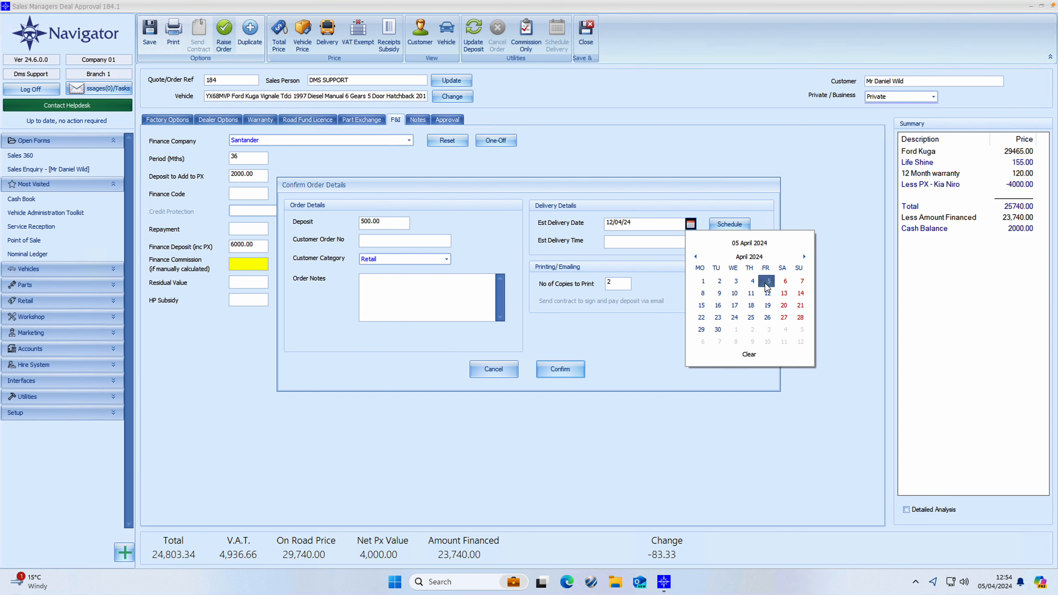
click(703, 294)
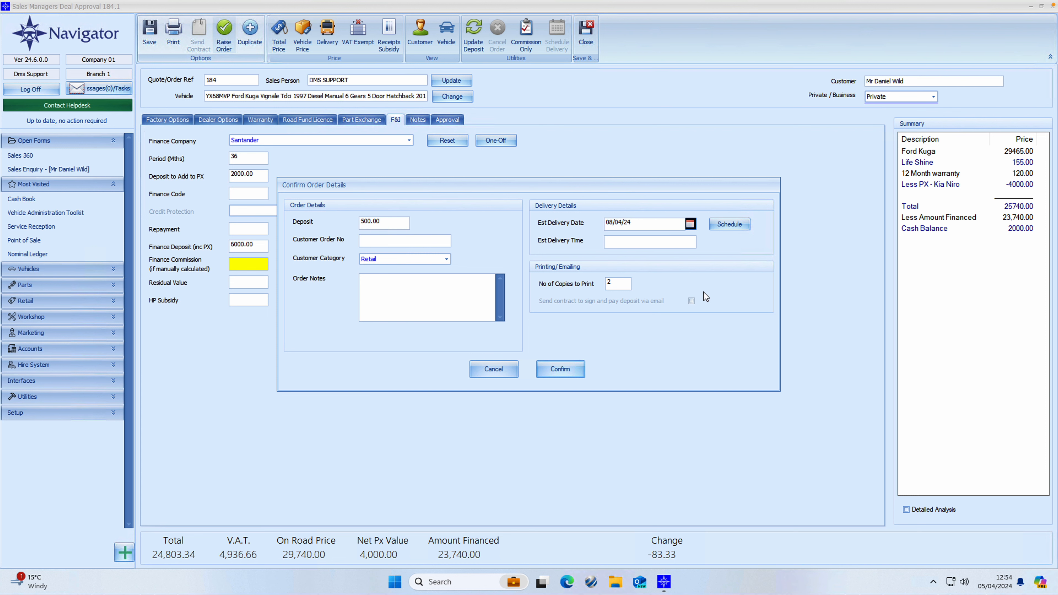
- Book the handover for Saturday 06/04/24 at 13:00 and set copies to print to 0
click(731, 228)
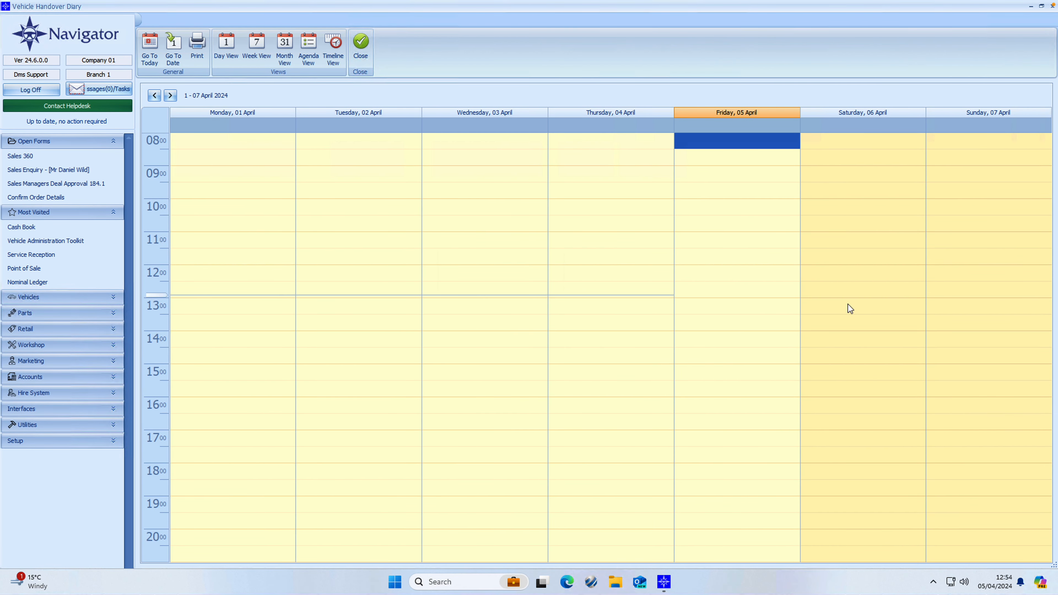
double_click(837, 305)
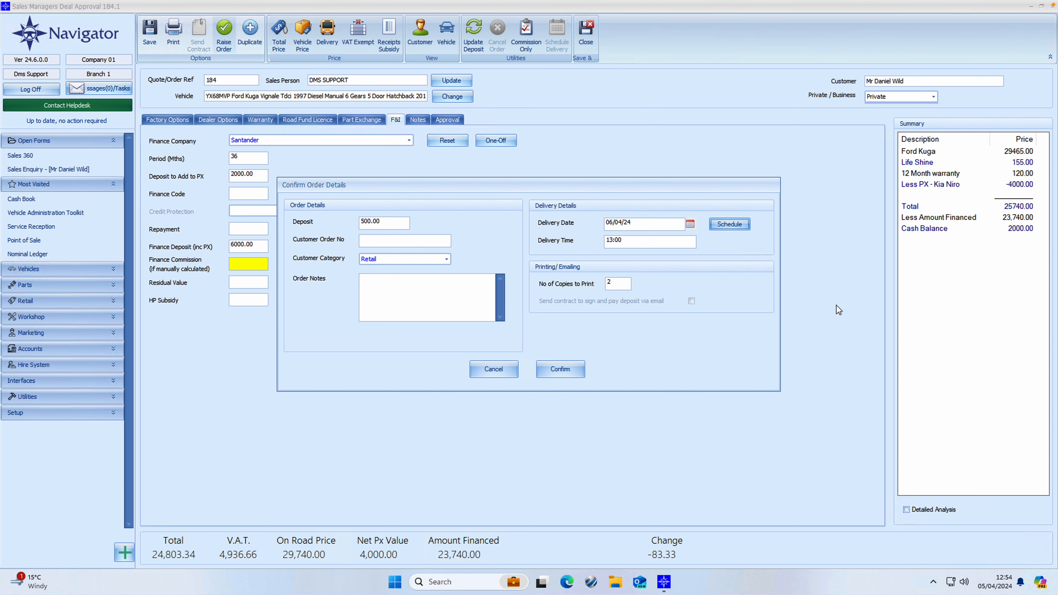
click(625, 284)
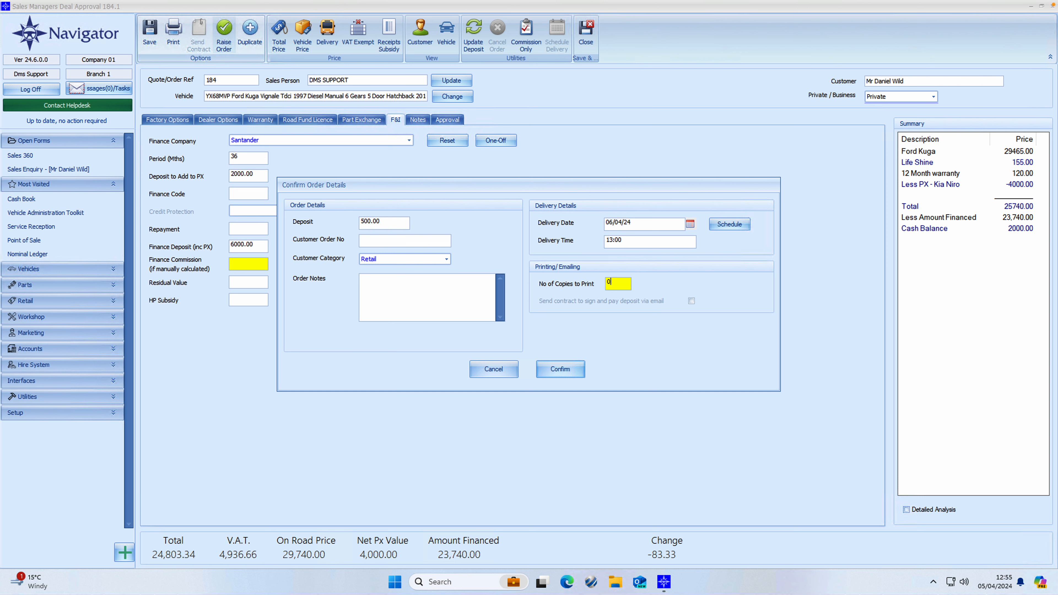
- Confirm the order details and remove the default FIT Life Shine and ROAD TEST & INSPECTION jobs
click(545, 370)
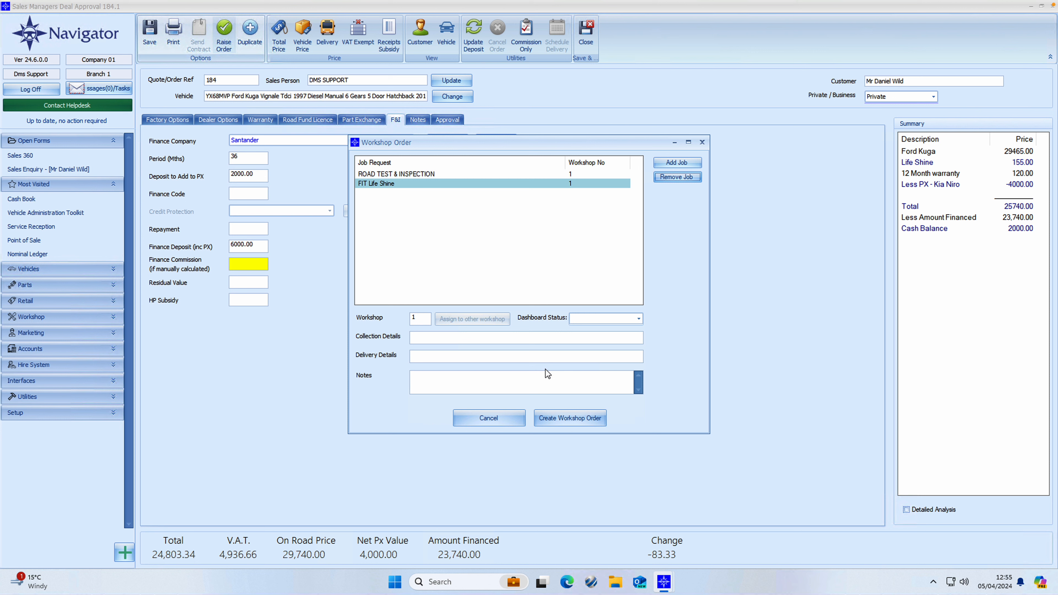
click(414, 183)
key(Delete)
click(419, 176)
key(Delete)
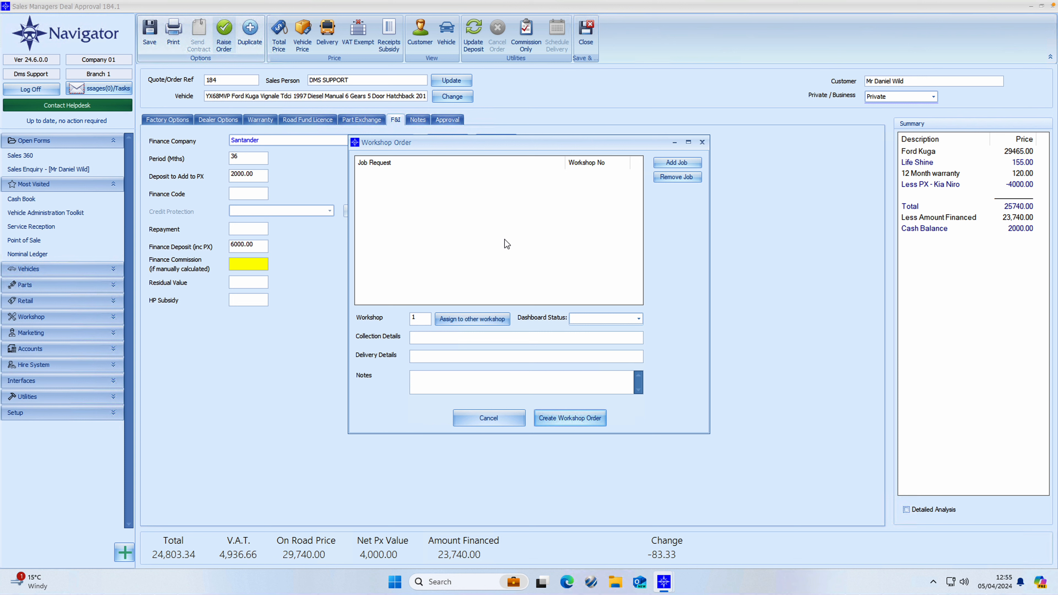
- Add Due for MOT, Due for Service and Bodywork jobs, then create the workshop order
click(657, 166)
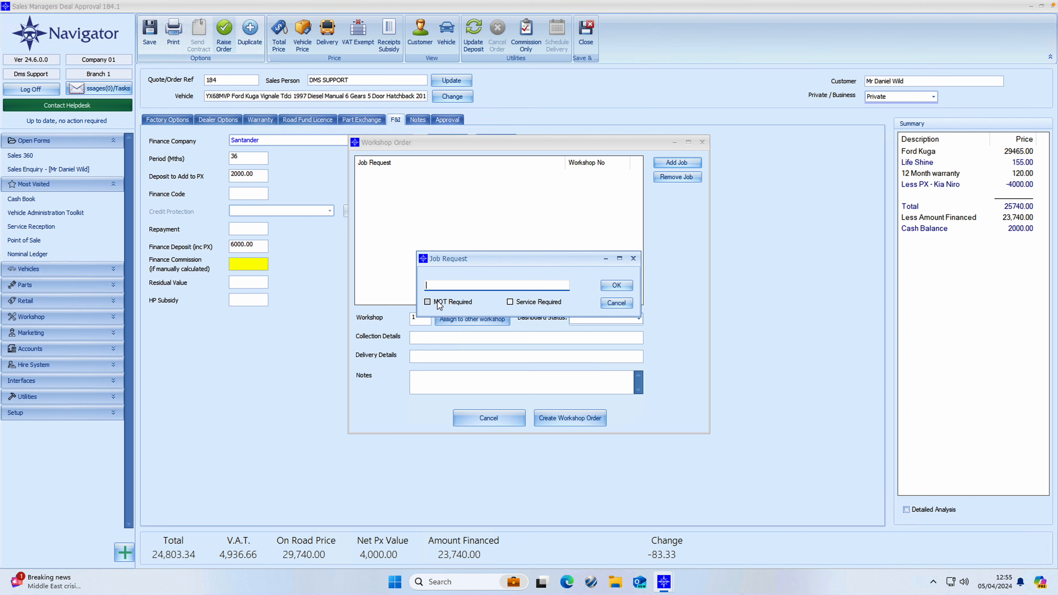
click(427, 302)
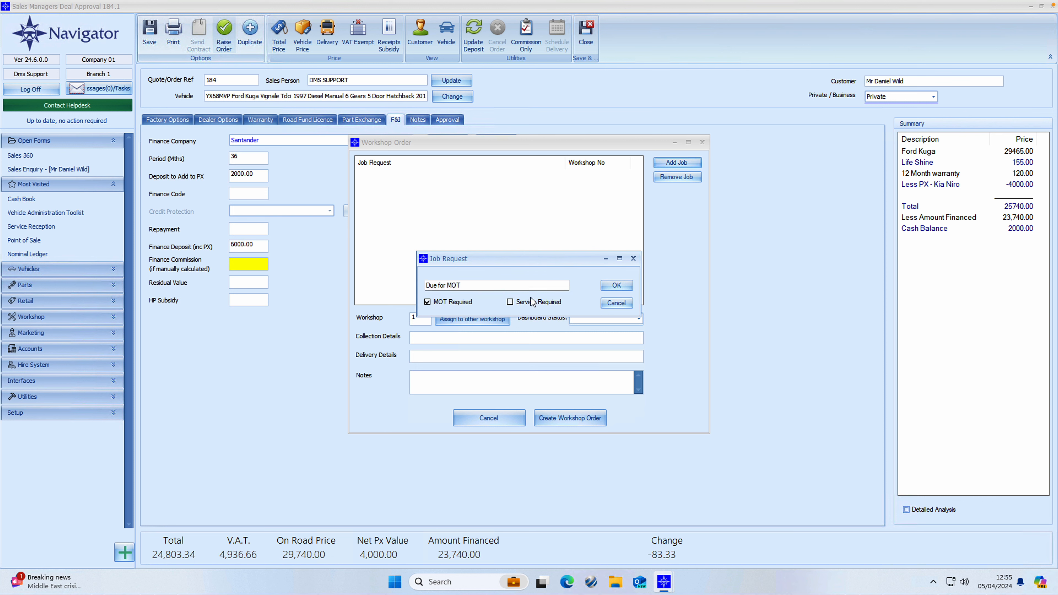
click(610, 288)
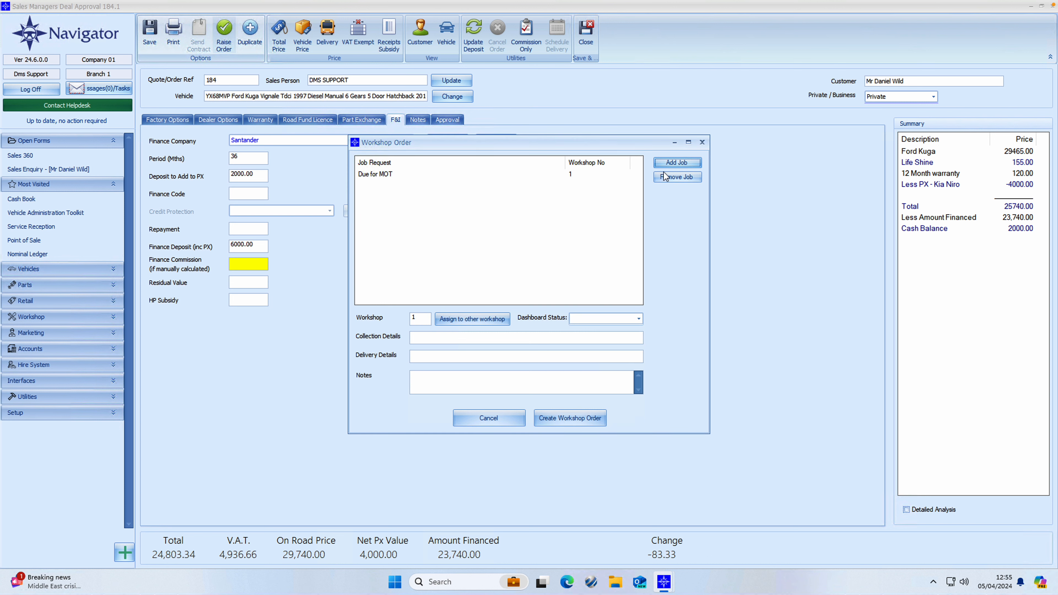
click(668, 163)
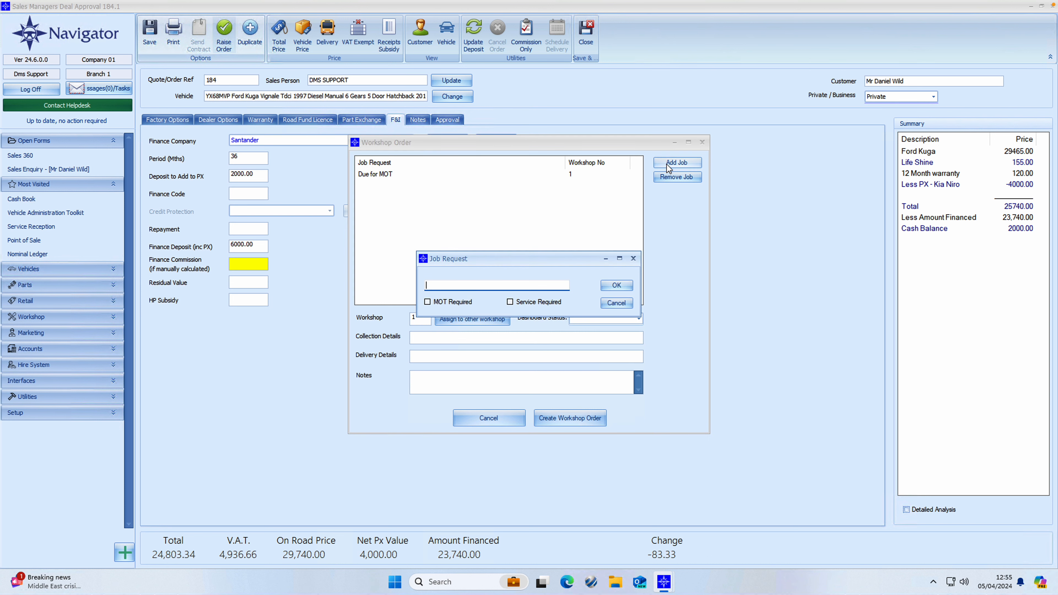
click(510, 303)
click(607, 287)
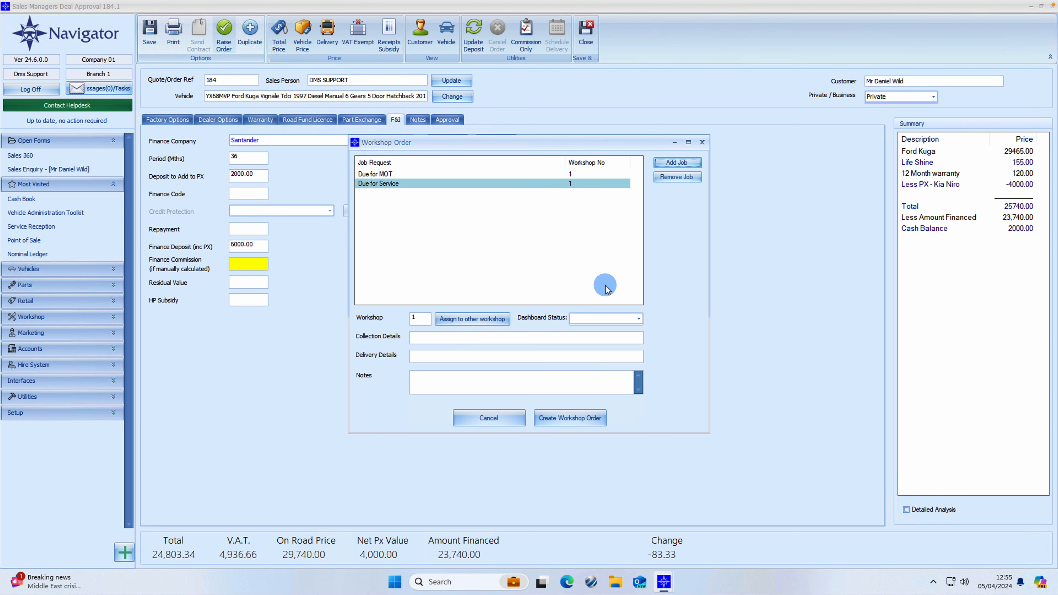
click(664, 164)
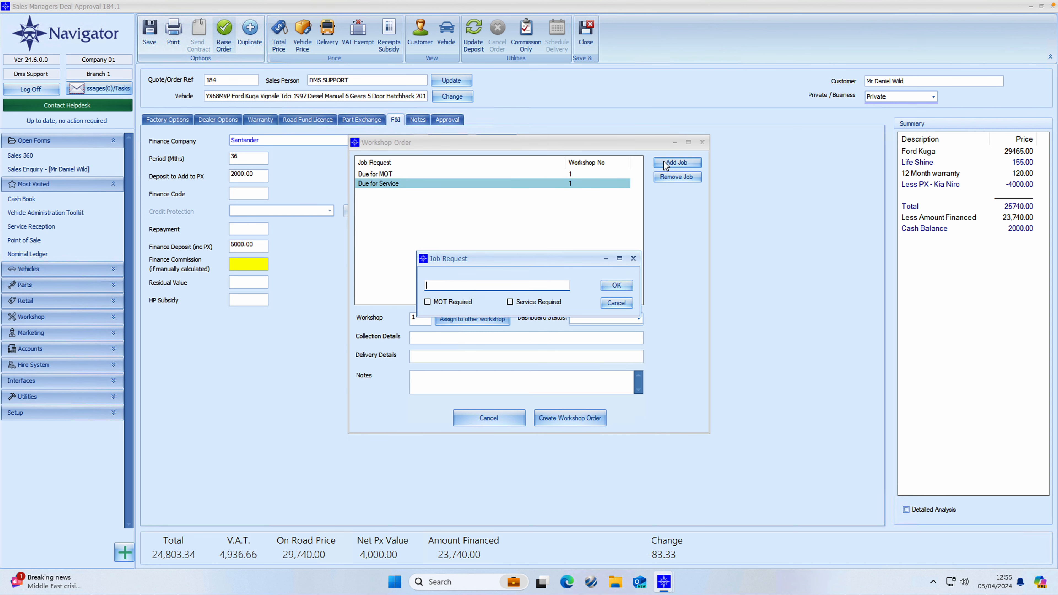
text(Bodywork)
click(616, 285)
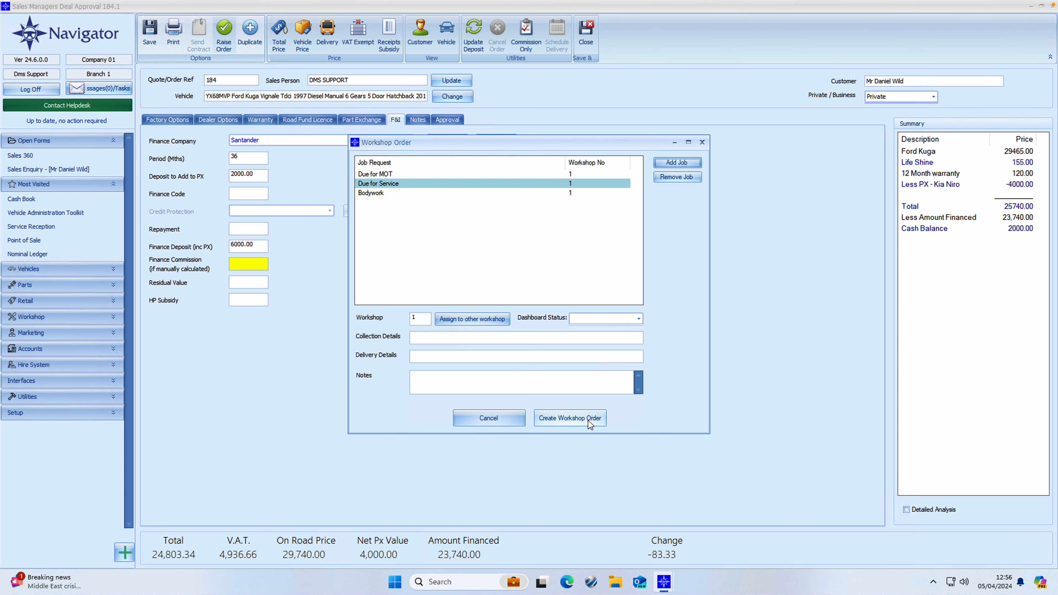
click(495, 421)
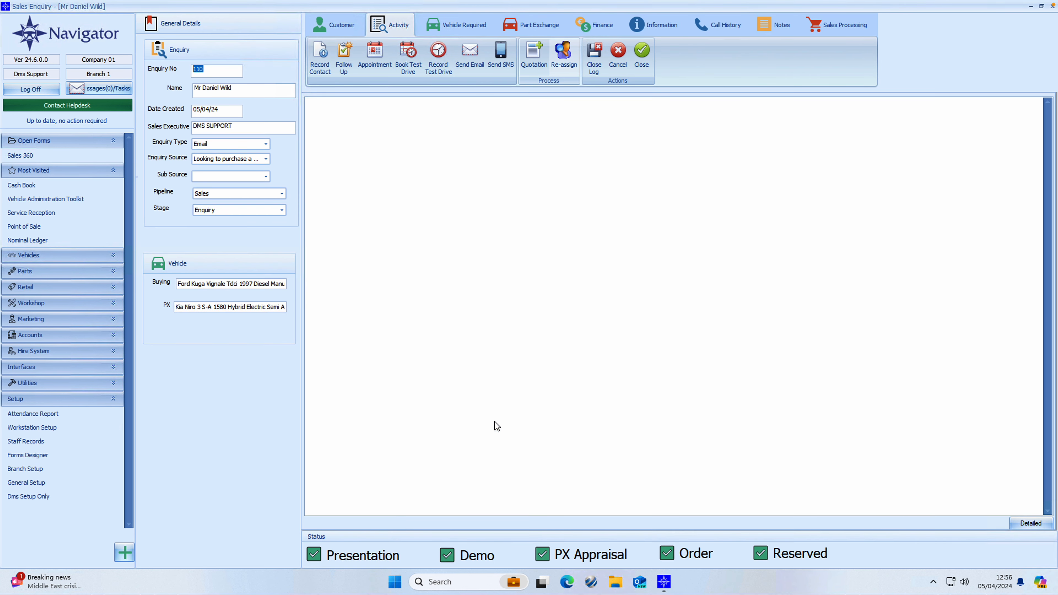